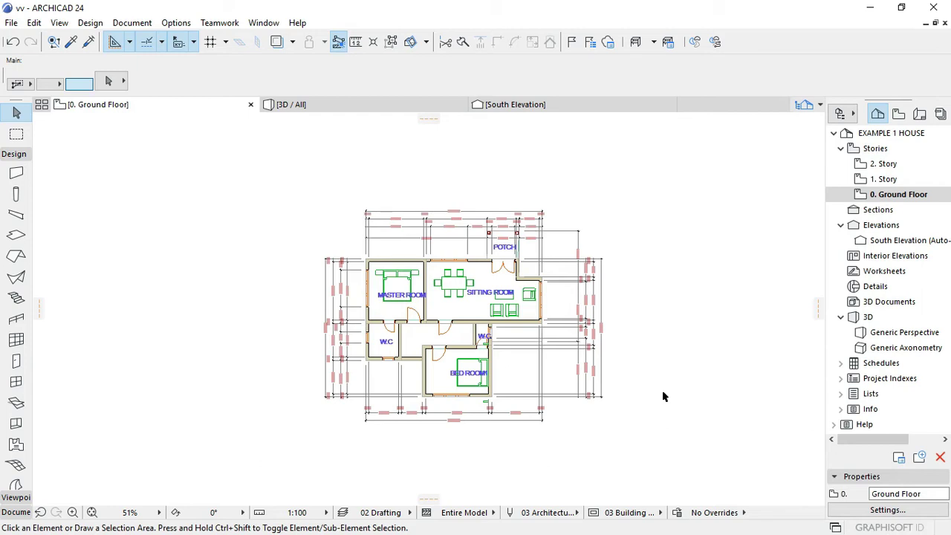
Step: Look over the roofless house in 3D from the porch side and return to the ground floor plan
left_click(309, 105)
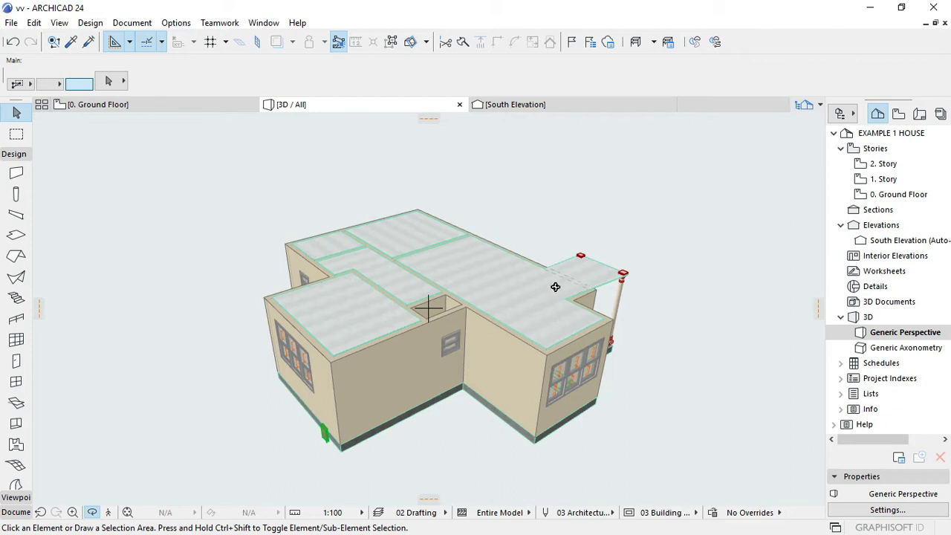
middle_click_drag(620, 306, 28, 238, "shift")
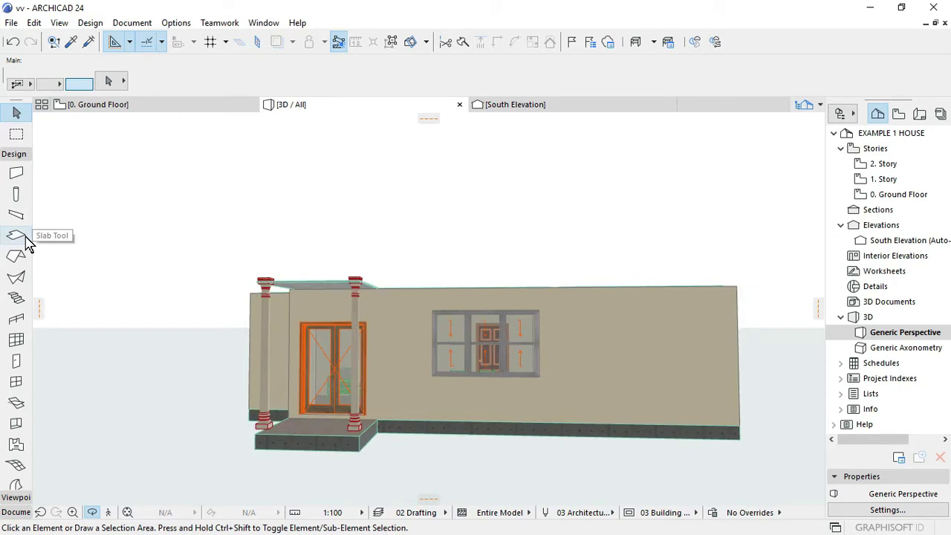
middle_click_drag(516, 292, 535, 332, "shift")
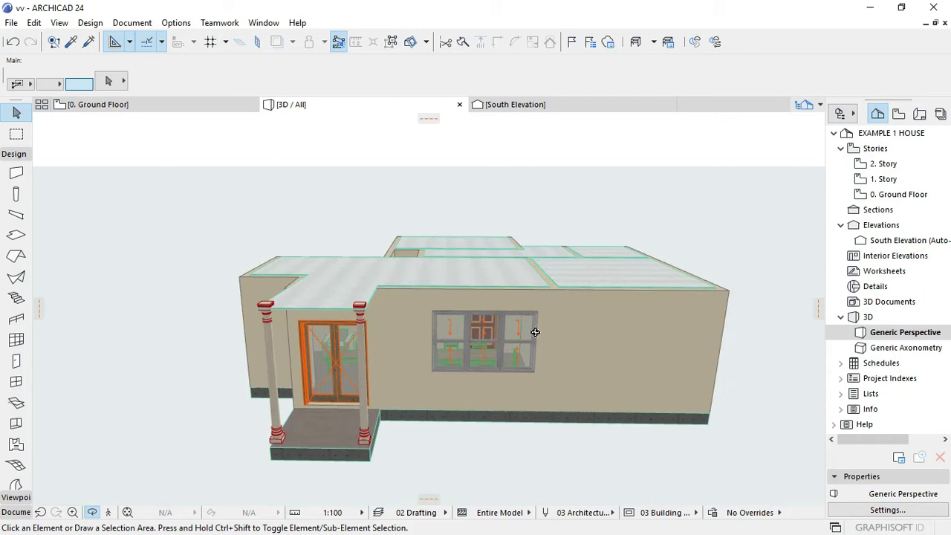
key("F2")
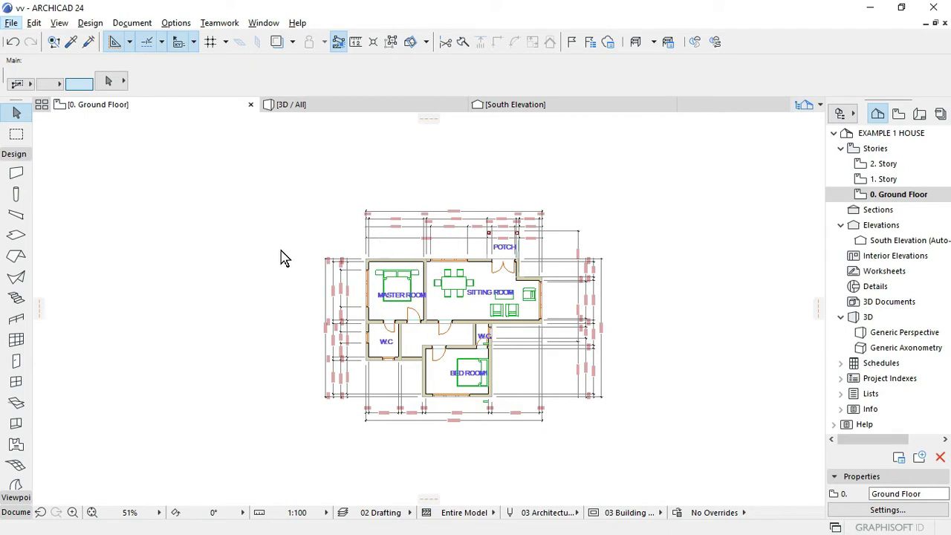
Step: Set the roof defaults to a basic Timber - Roof structure with a 36° pitch and a custom edge angle of 36°
double_click(17, 257)
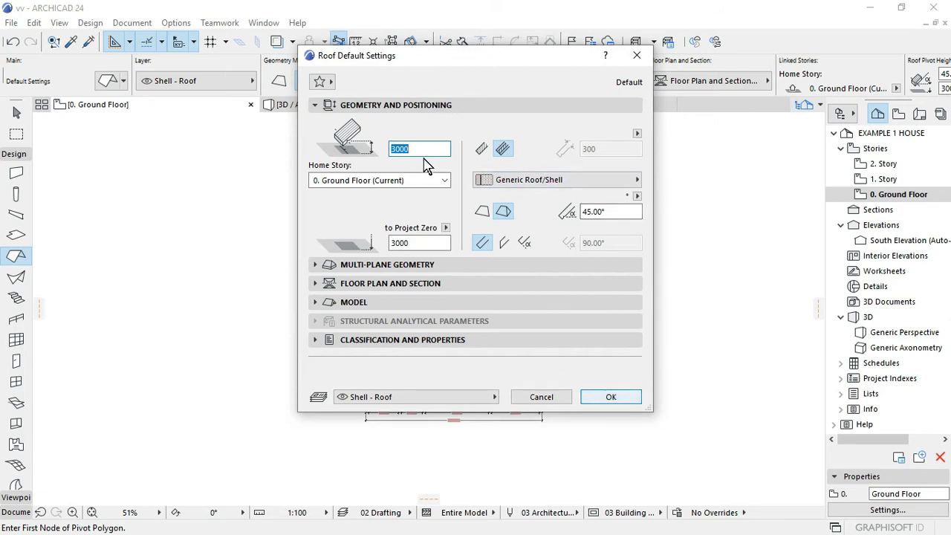
left_click(483, 150)
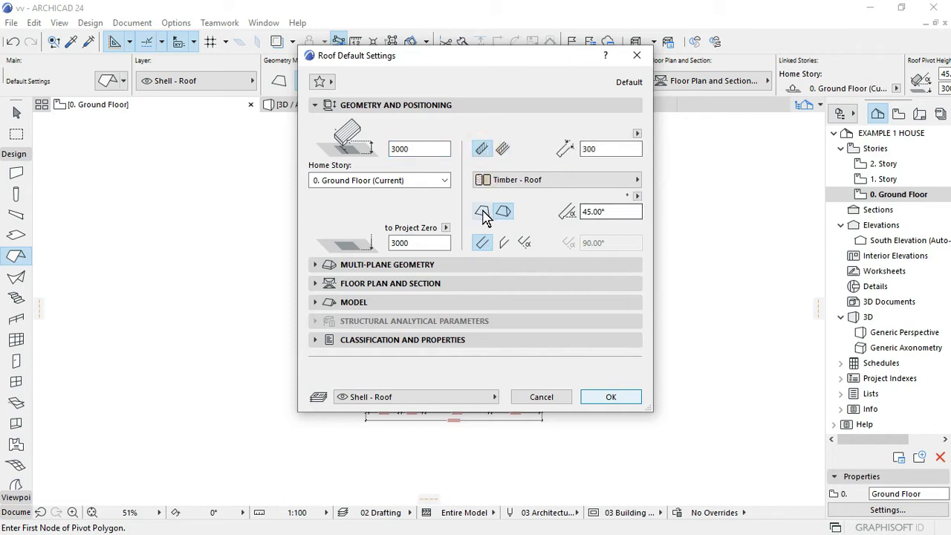
left_click(523, 242)
left_click(619, 210)
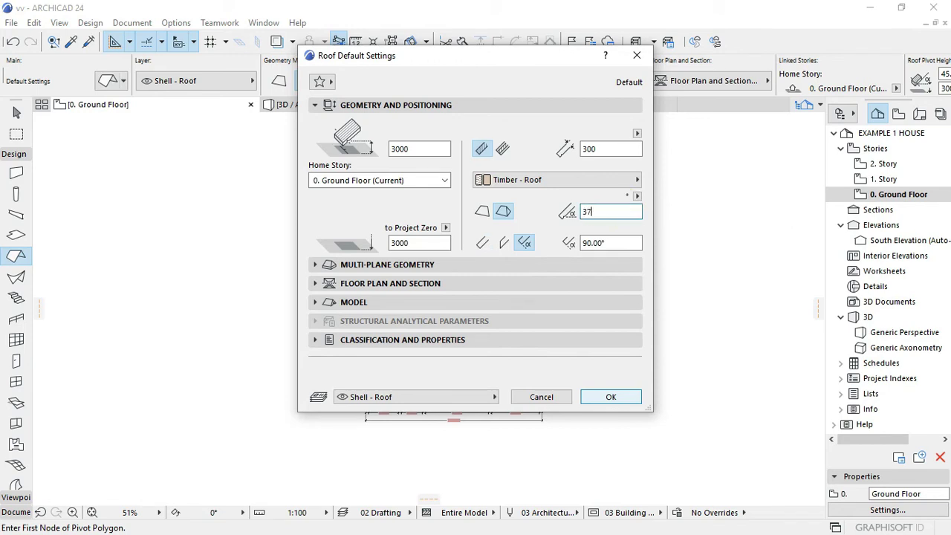
type("36")
left_click(620, 243)
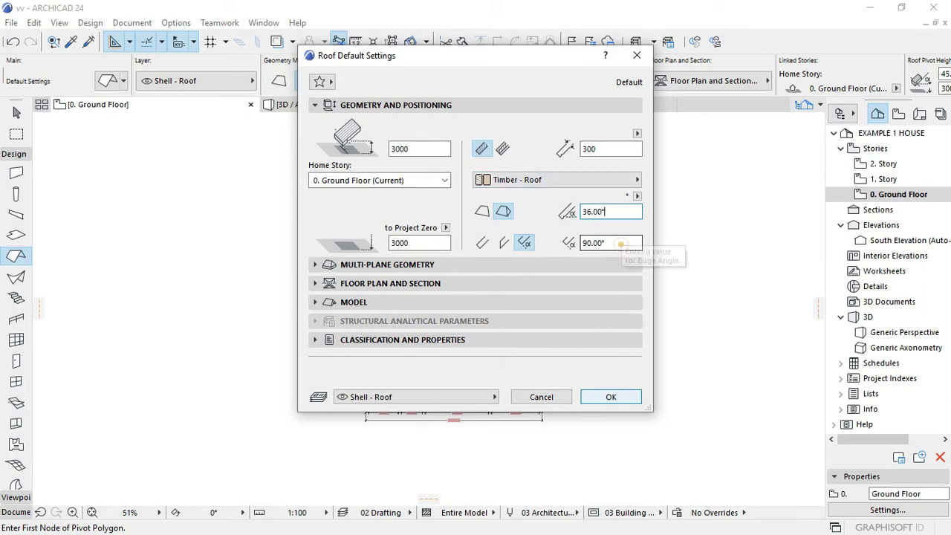
key("BackSpace")
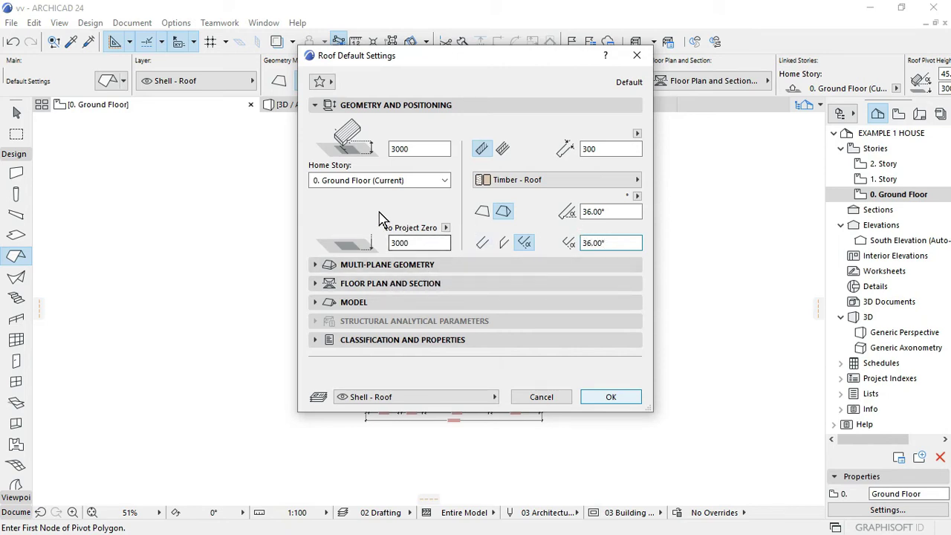
Step: Enable surface overrides for the roof's top and edges, assigning Roof Tiles - French Brown to the top
left_click(398, 302)
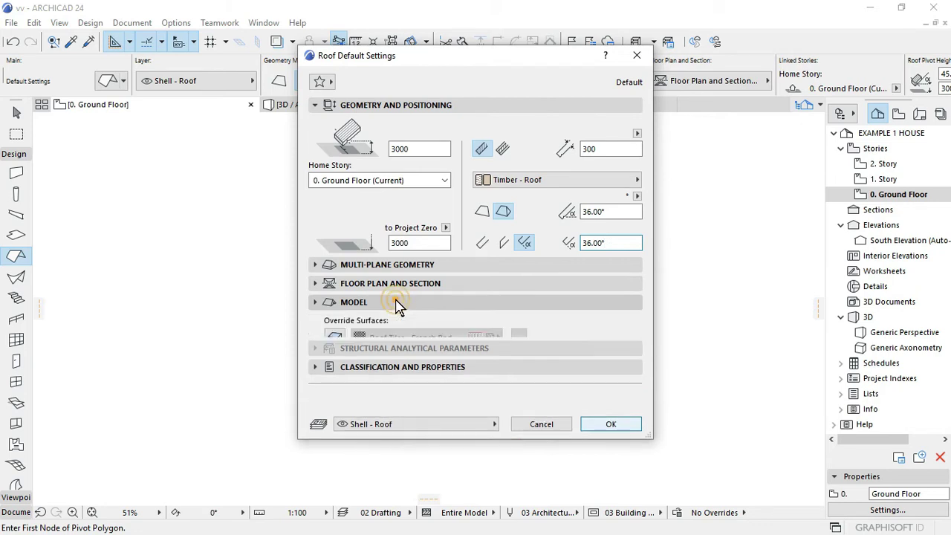
left_click(335, 318)
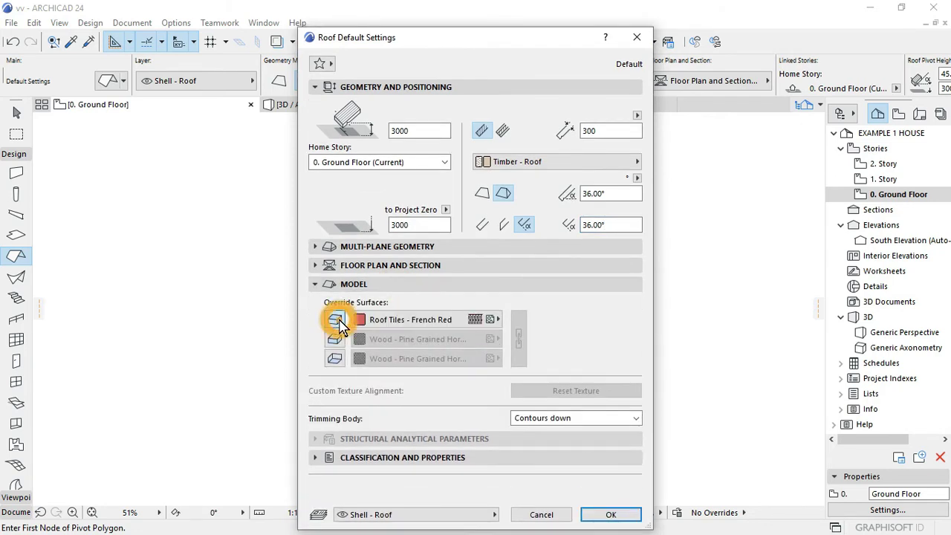
left_click(335, 339)
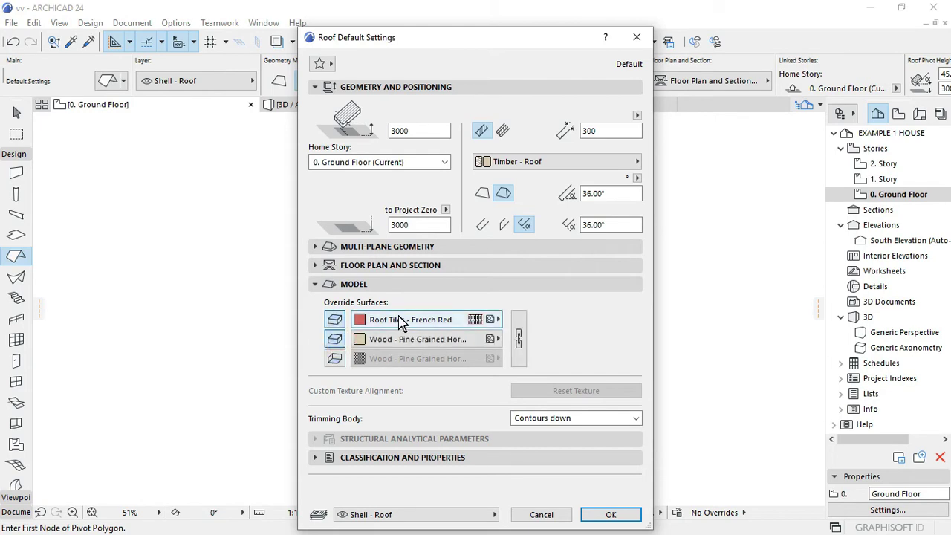
left_click(398, 319)
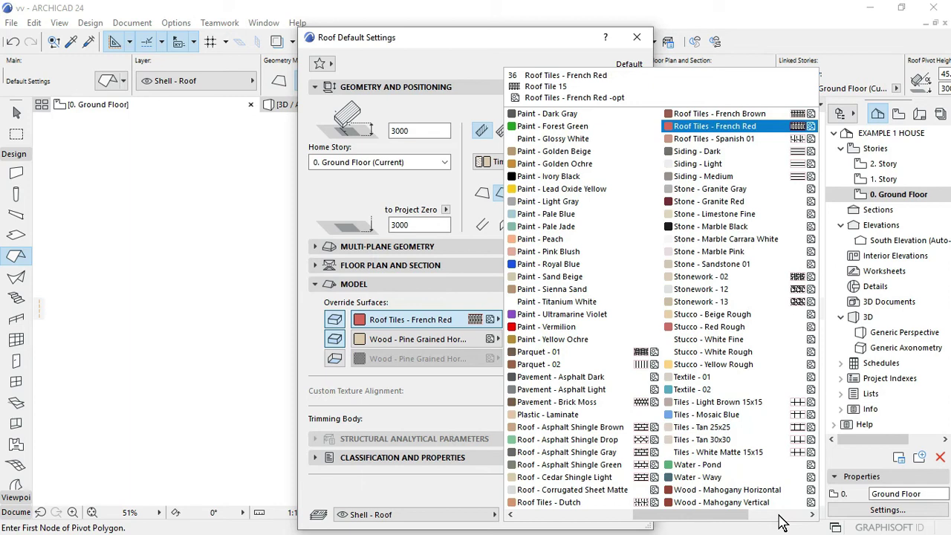
scroll(781, 517, "down", 2)
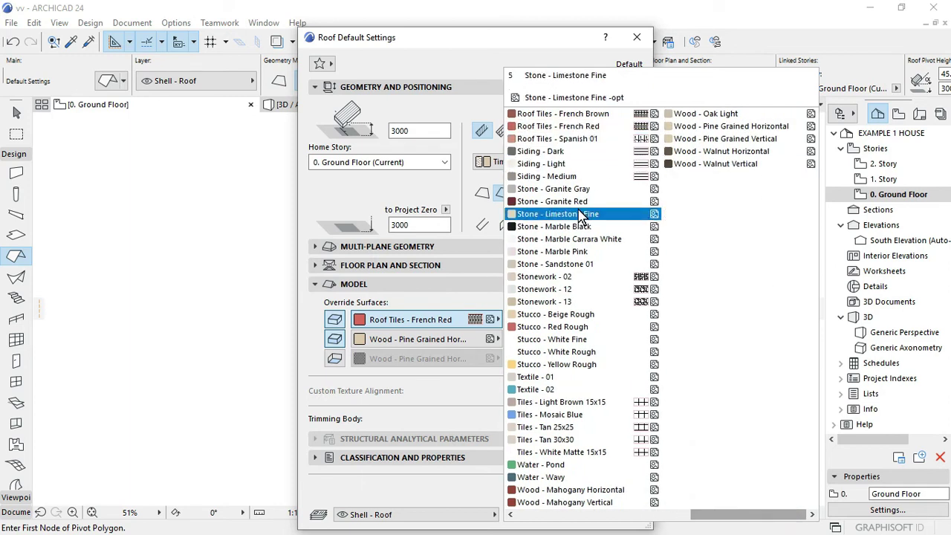
left_click(587, 114)
Step: Assign Stone - Marble Carrara White to the roof edges and set the roof thickness to 150
left_click(466, 341)
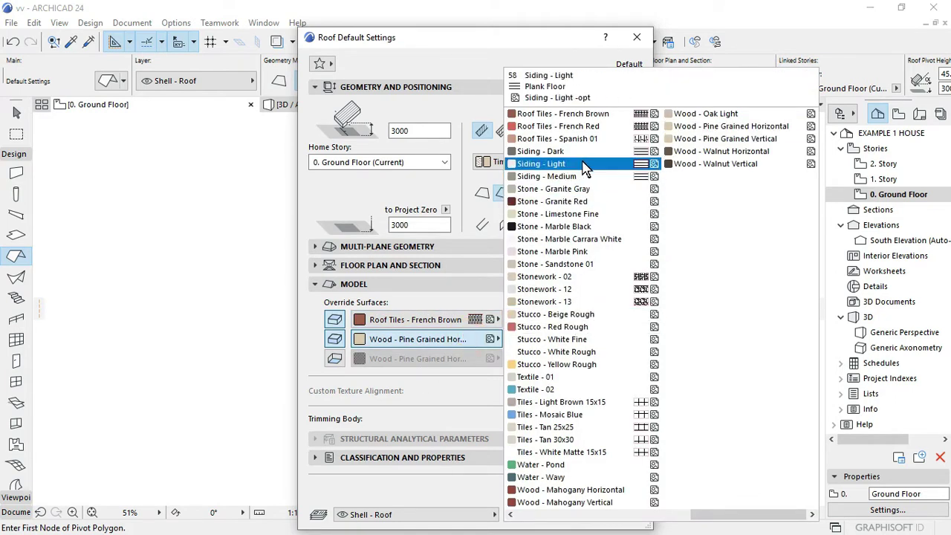
left_click(561, 245)
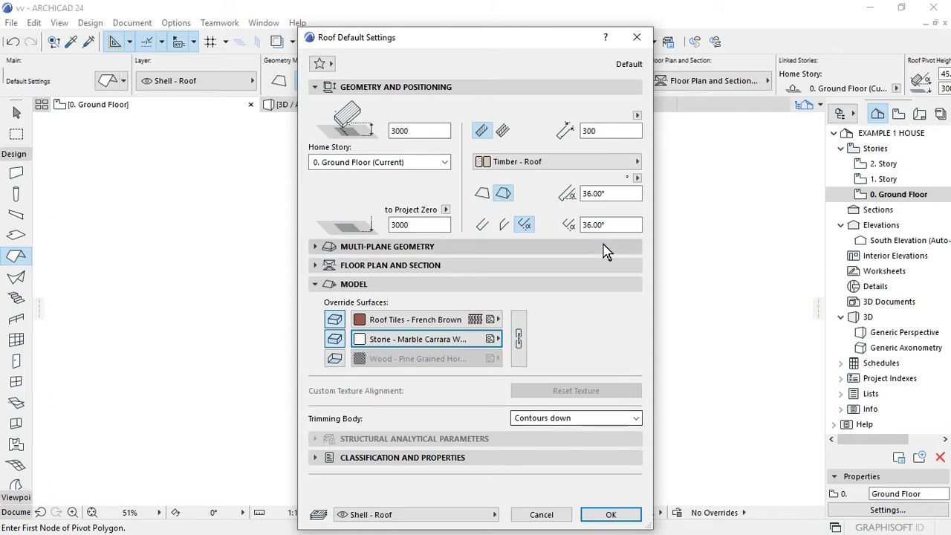
left_click(614, 131)
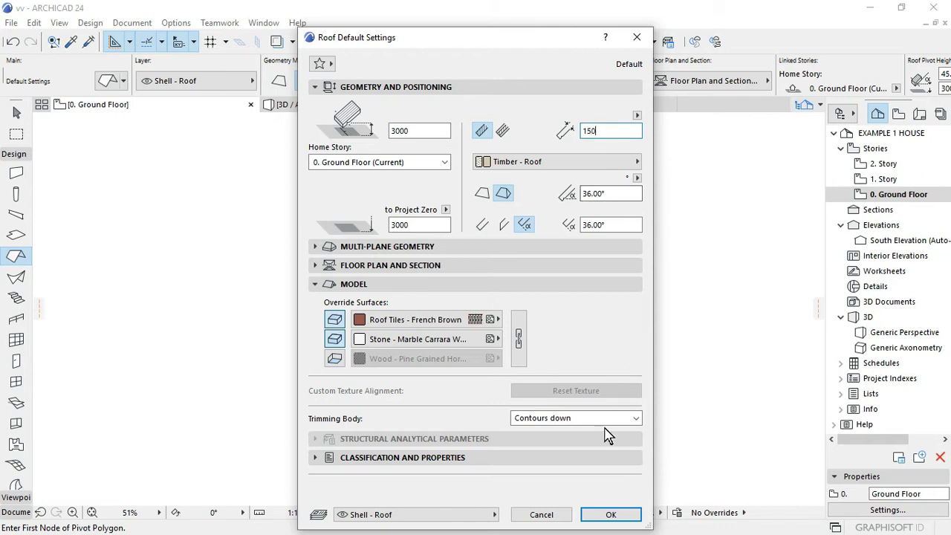
left_click(610, 514)
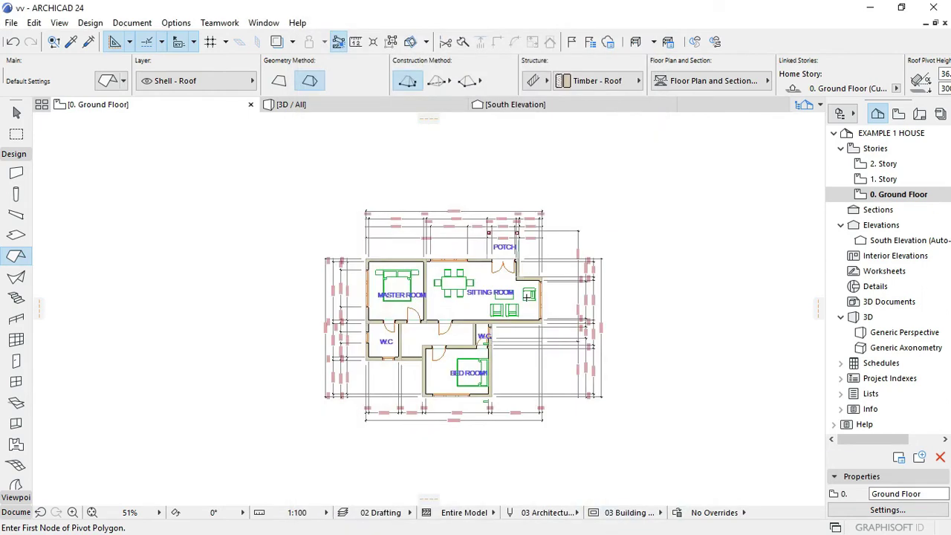
Step: Start the multi-plane roof's pivot outline at the master room's upper-left corner, tracing around the porch to the sitting room's lower-right corner
left_click(365, 257)
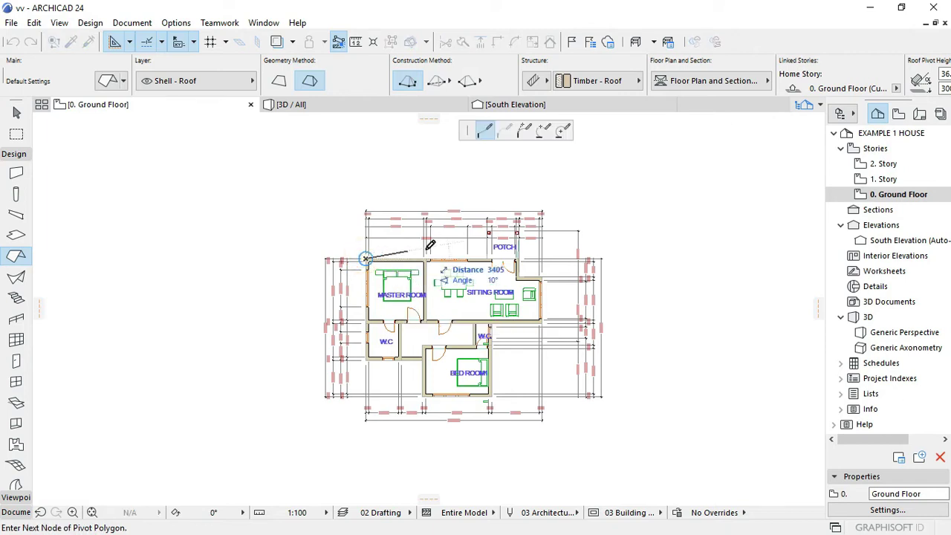
left_click(486, 258)
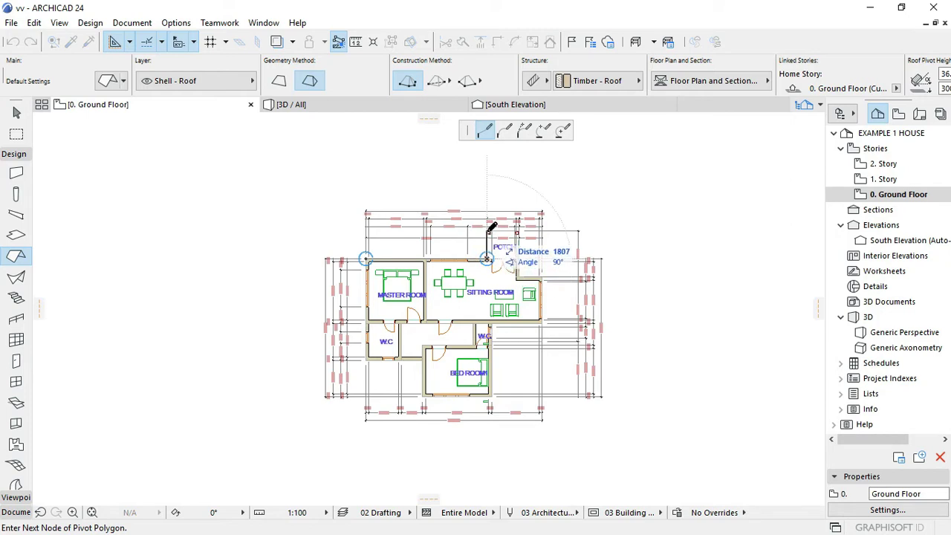
left_click(487, 231)
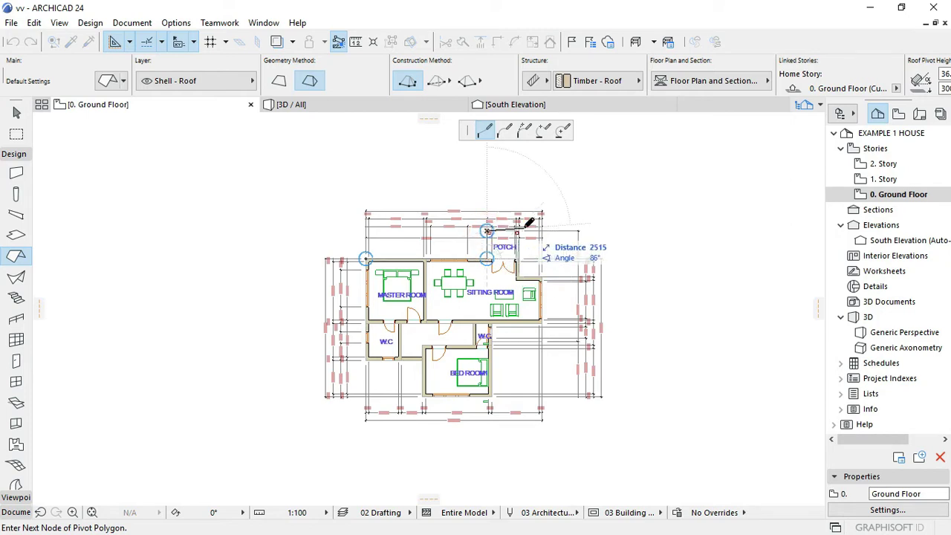
left_click(519, 231)
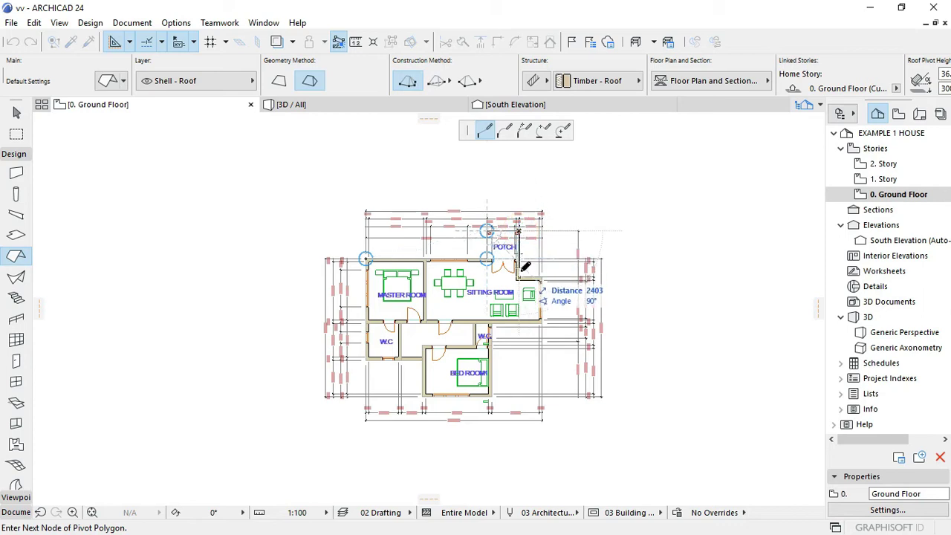
left_click(519, 276)
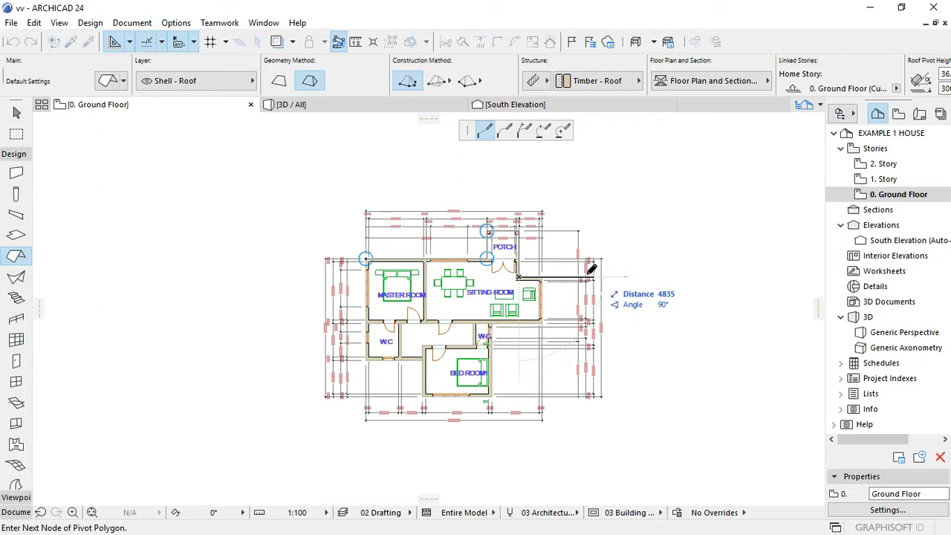
left_click(542, 277)
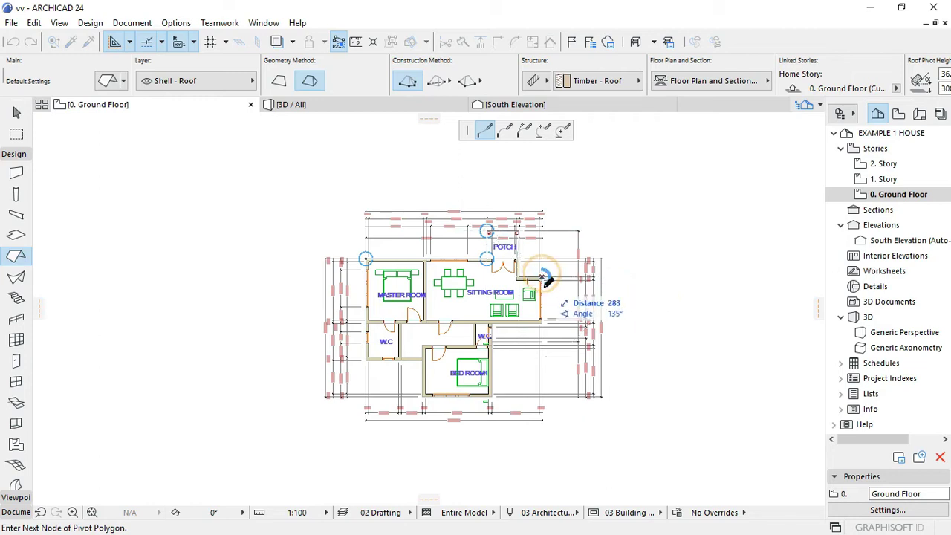
left_click(543, 322)
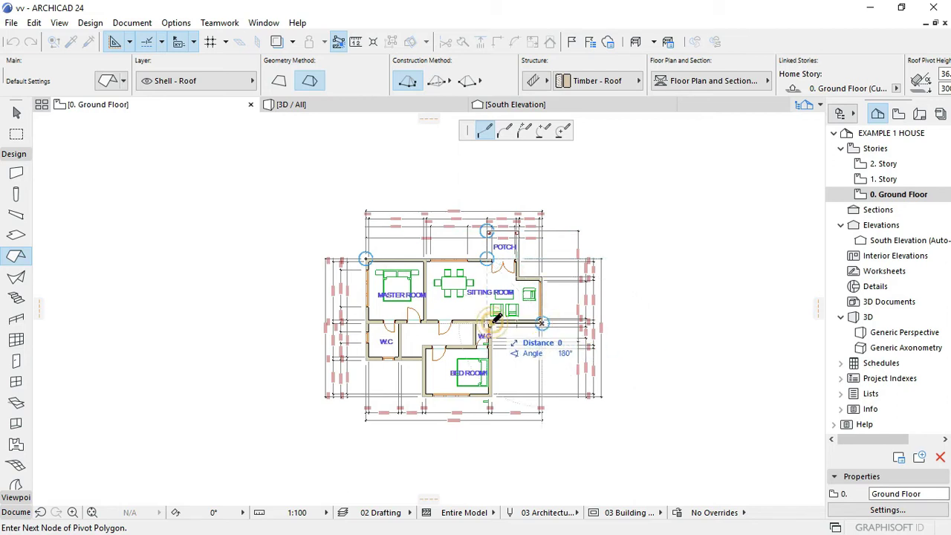
Step: Complete the roof's pivot outline around the bedroom and left W.C. outer walls, closing it at the master room's starting corner
left_click(491, 323)
left_click(491, 397)
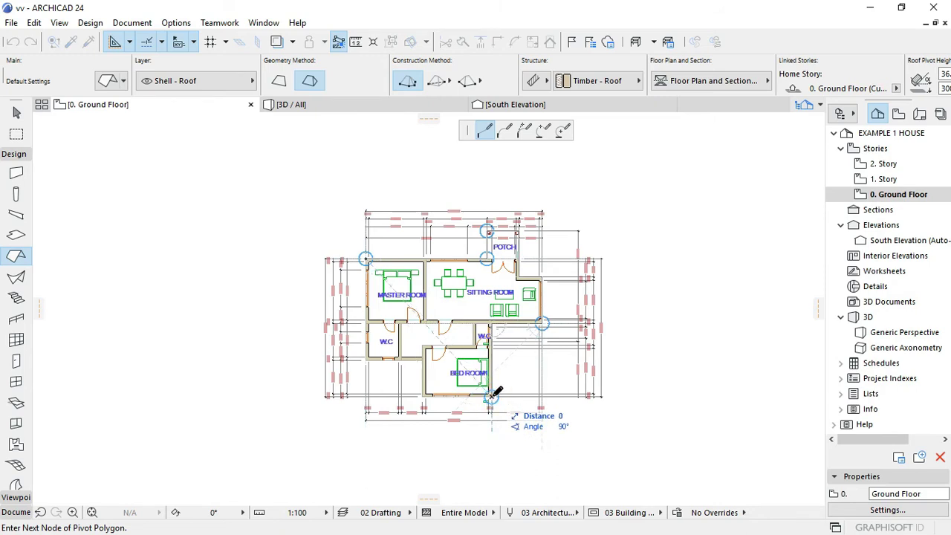
left_click(423, 394)
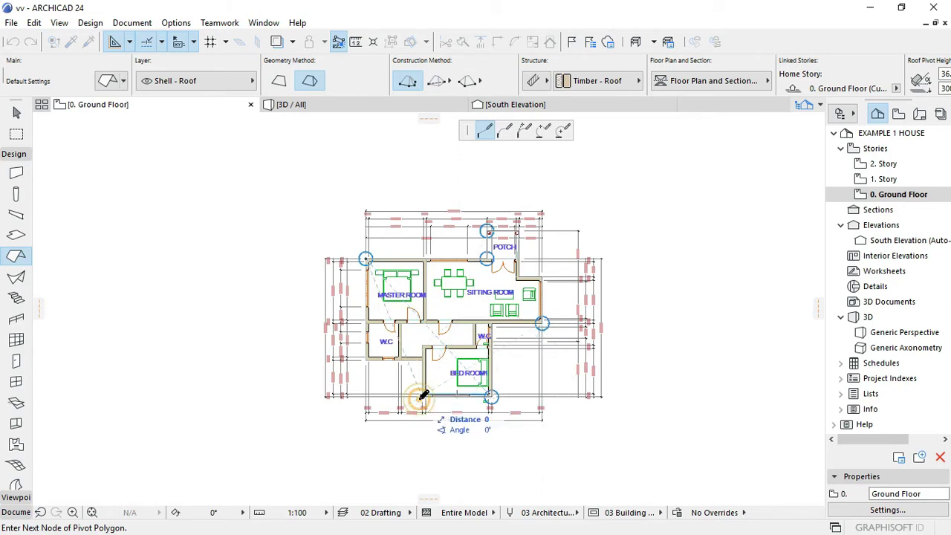
left_click(422, 358)
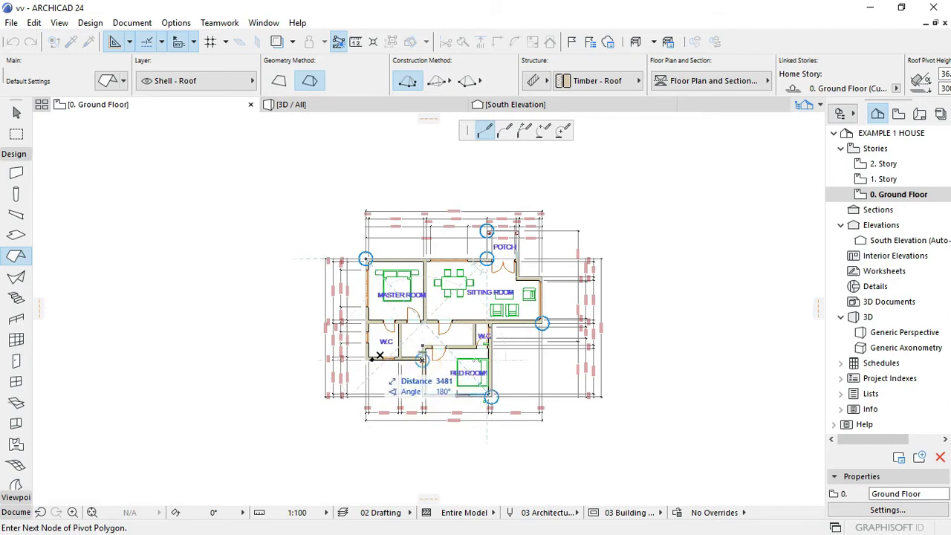
left_click(367, 358)
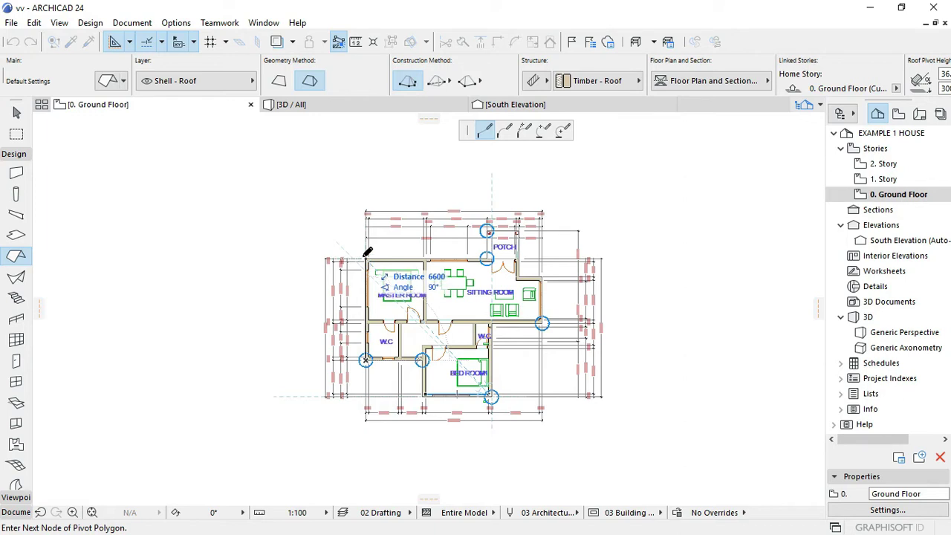
left_click(365, 258)
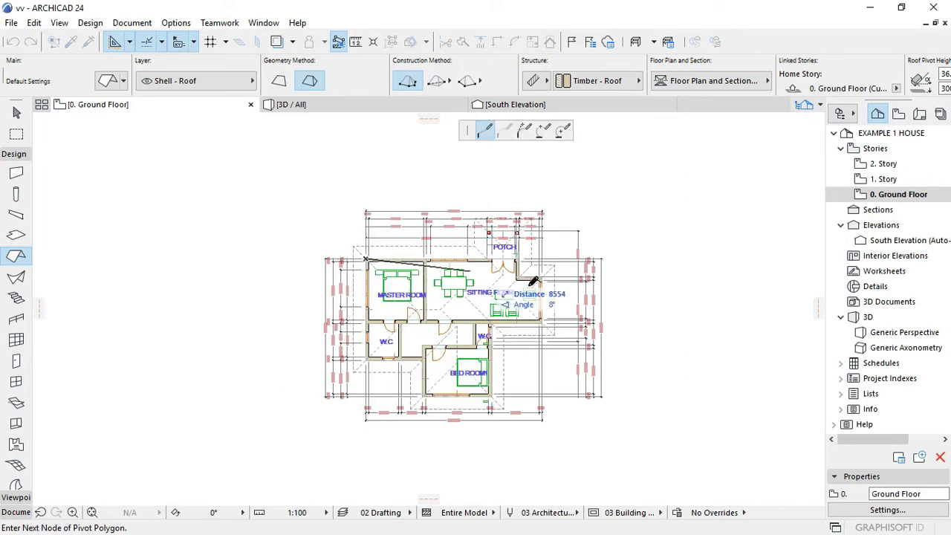
key("Escape")
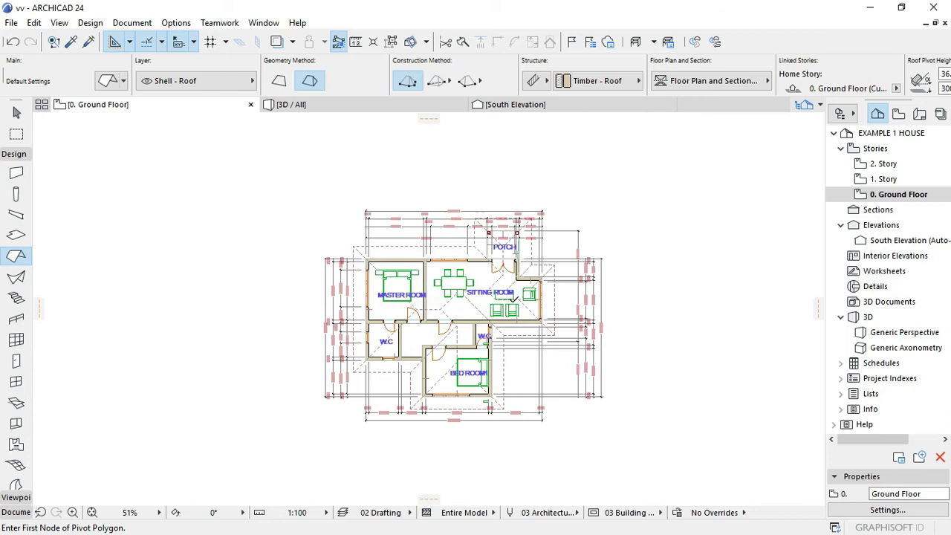
Step: Examine the dashed roof ridge, hip and valley lines on the plan around the sitting room and porch
scroll(470, 288, "up", 5)
scroll(473, 297, "down", 3)
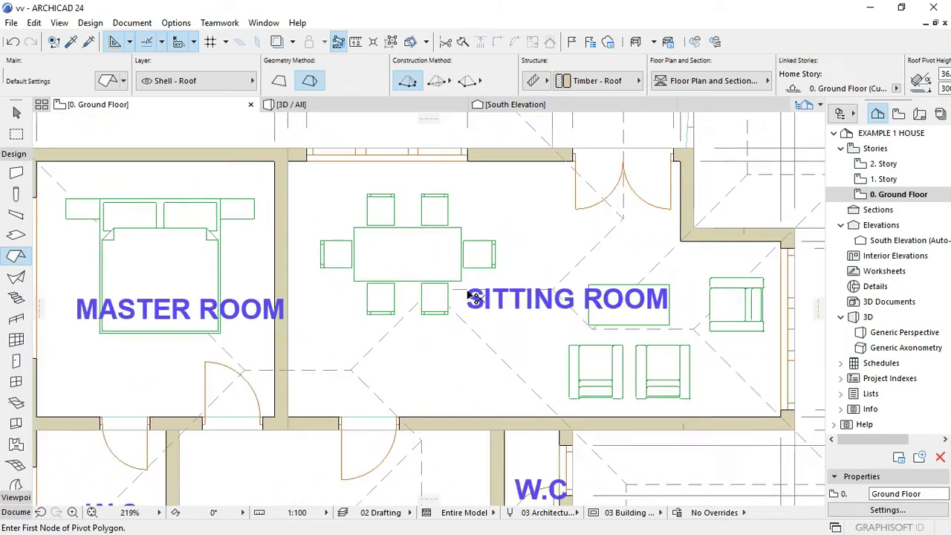
scroll(473, 295, "up", 4)
scroll(473, 295, "down", 5)
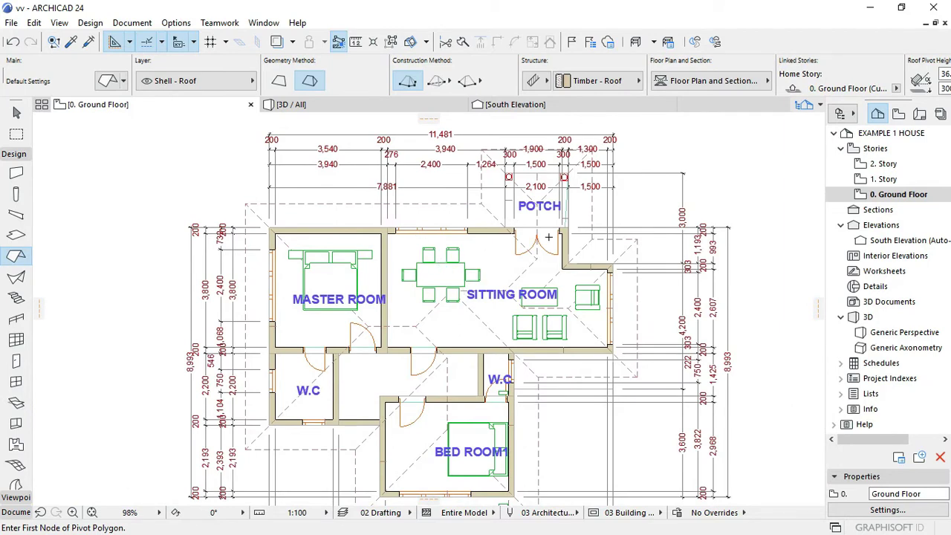
scroll(526, 264, "up", 6)
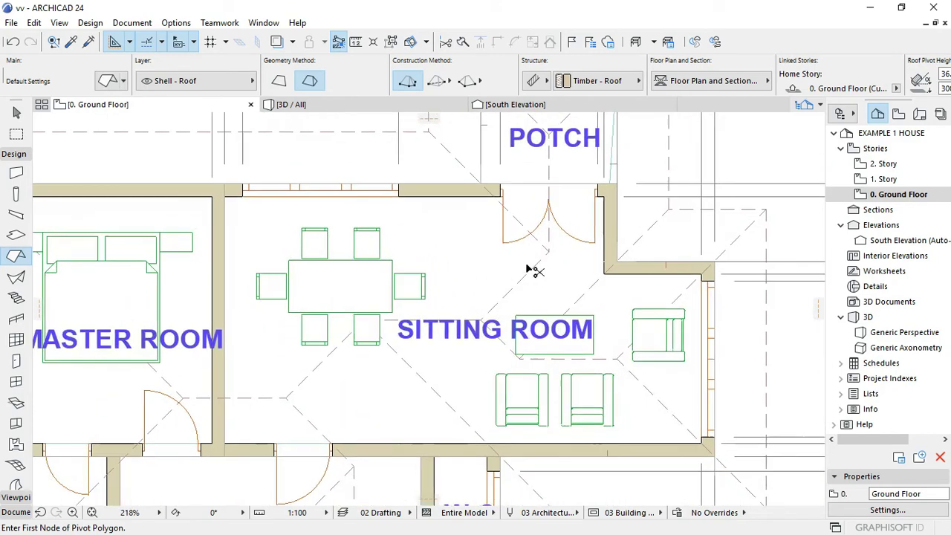
scroll(534, 270, "down", 7)
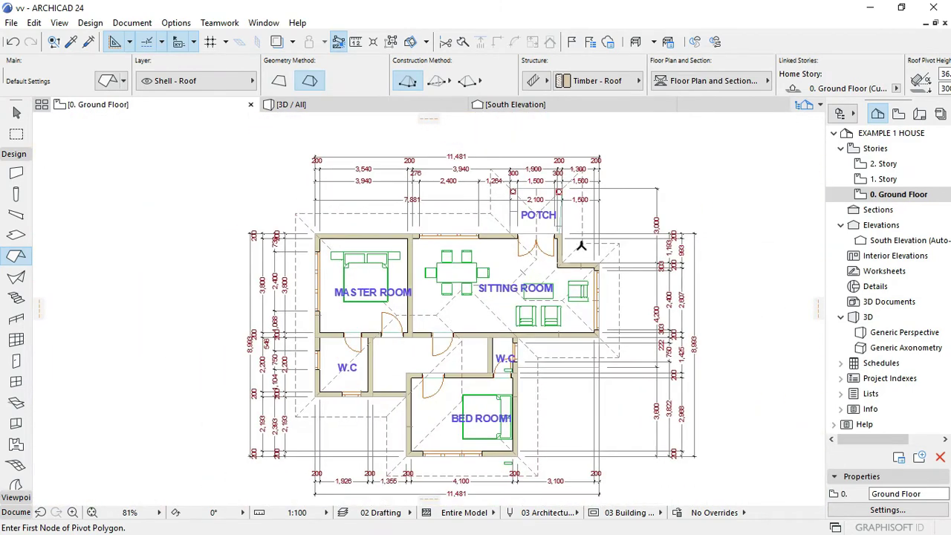
Step: Inspect the new multi-plane roof in 3D from several sides, including over the porch
scroll(595, 251, "up", 4)
scroll(600, 250, "down", 6)
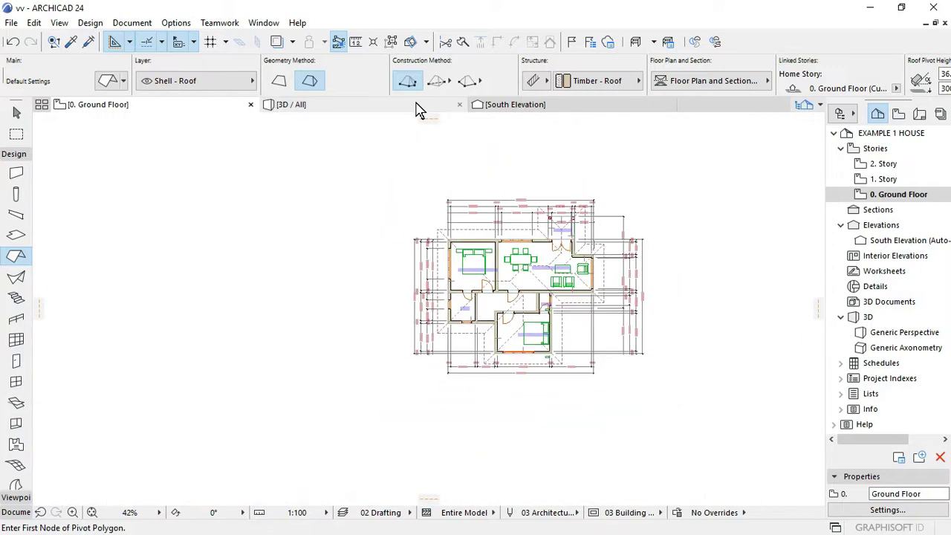
left_click(381, 109)
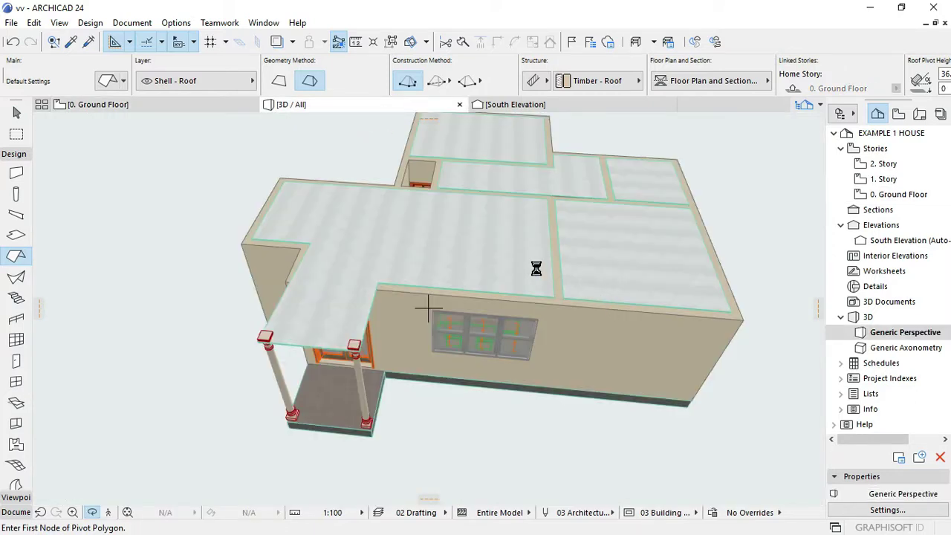
middle_click_drag(519, 364, 486, 326, "shift")
middle_click_drag(244, 300, 531, 304, "shift")
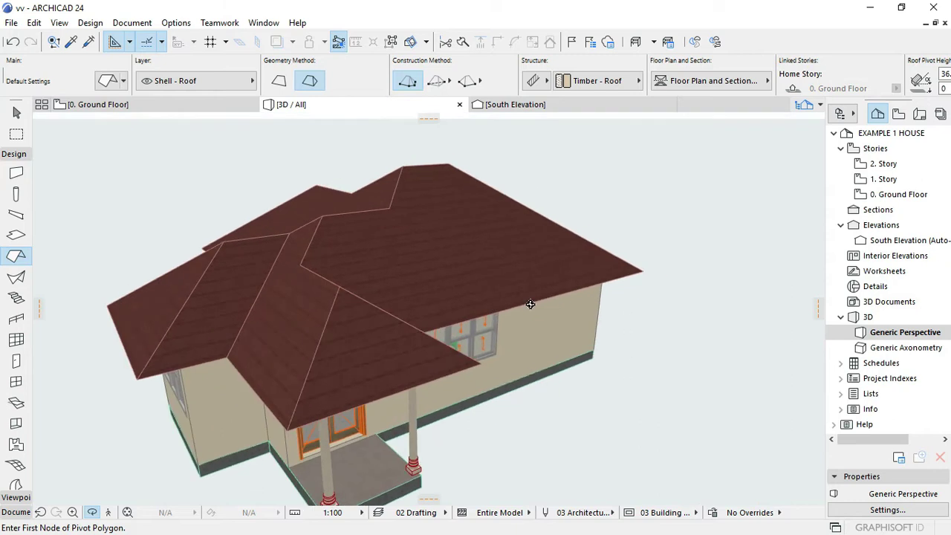
middle_click_drag(245, 367, 51, 363, "shift")
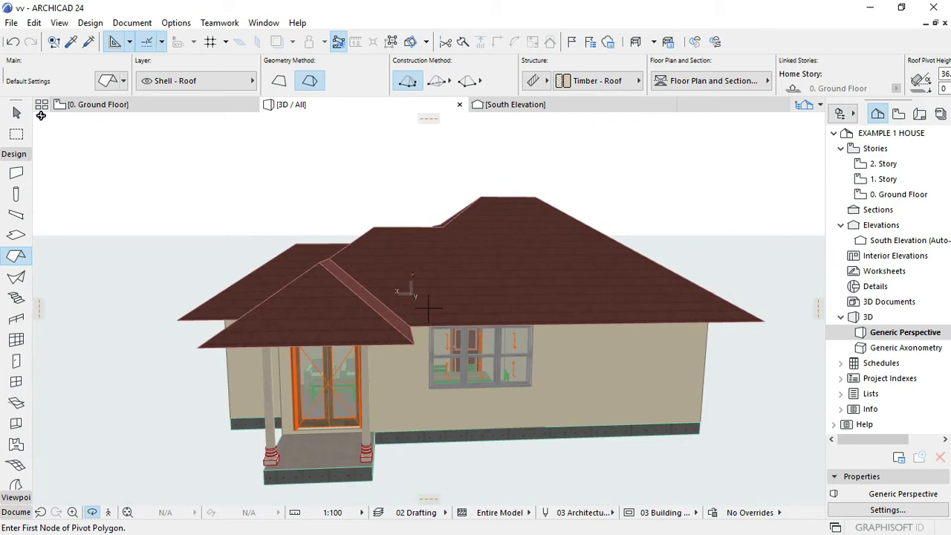
Step: Select the multi-plane roof on the ground floor plan and open its selection settings
left_click(149, 108)
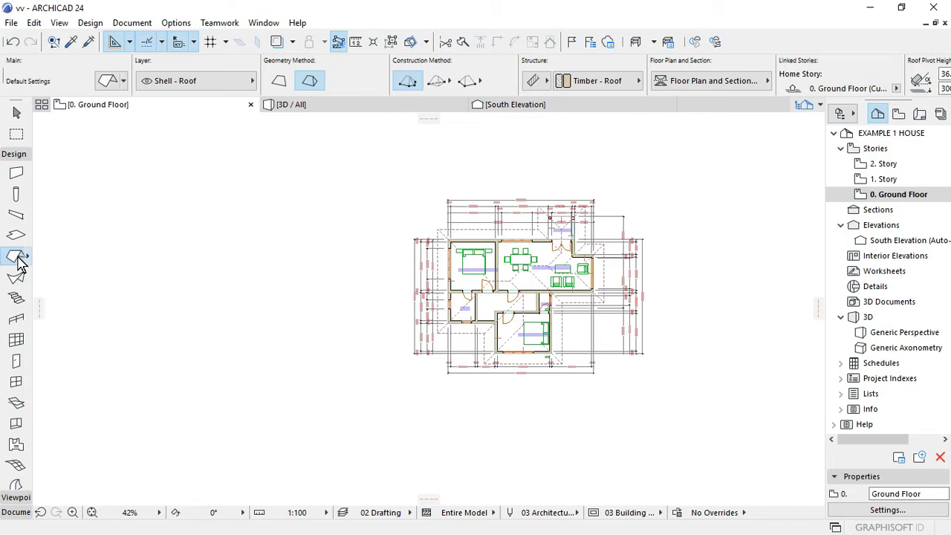
key("ctrl+a")
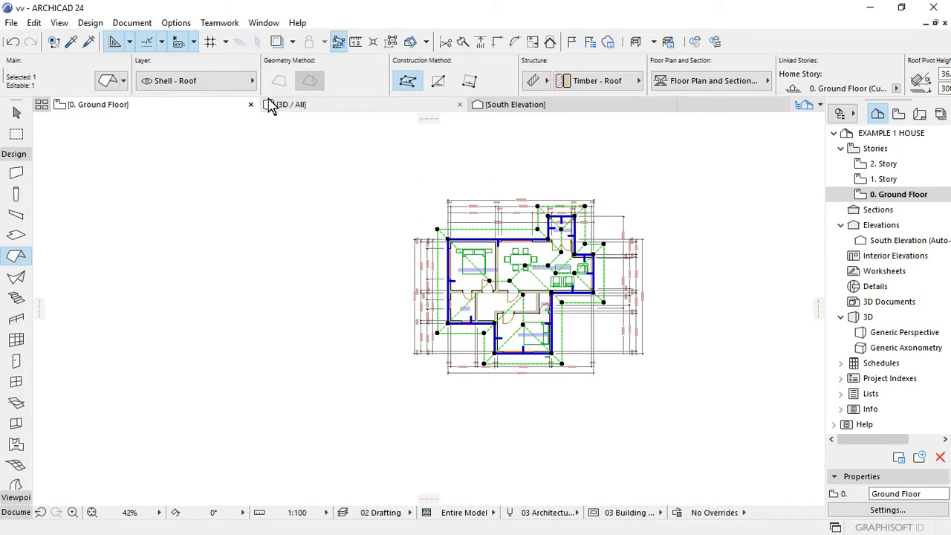
mouse_move(271, 106)
key("ctrl+t")
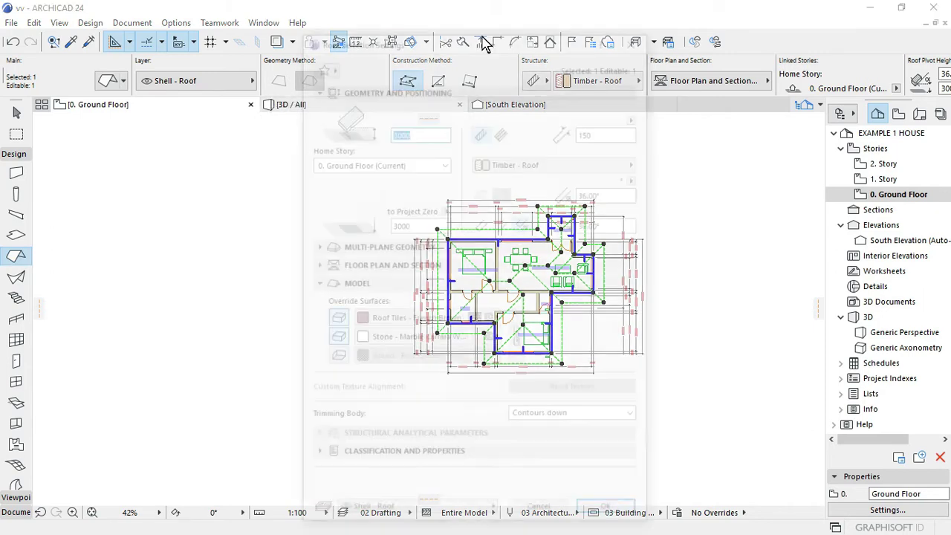
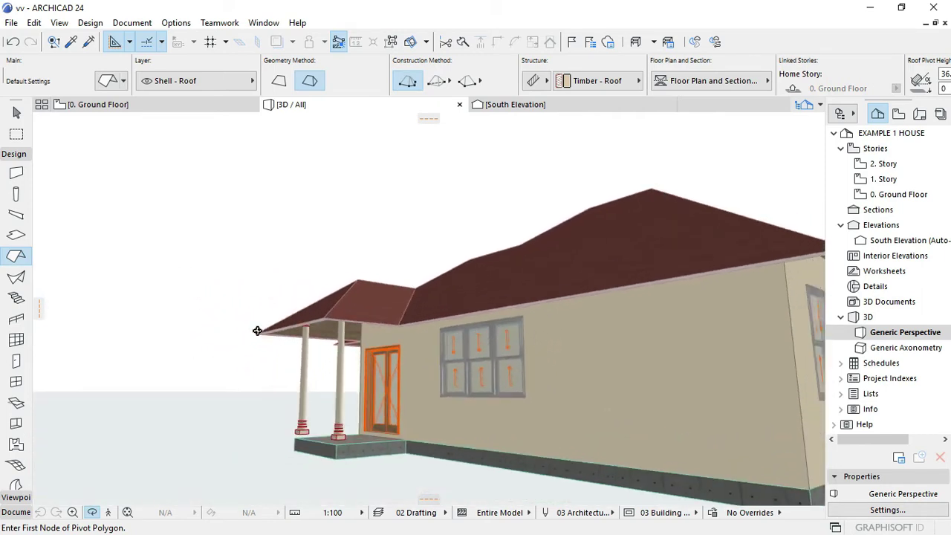
Step: Examine the roof slopes and eaves around the house and porch in 3D
middle_click_drag(263, 331, 423, 285, "shift")
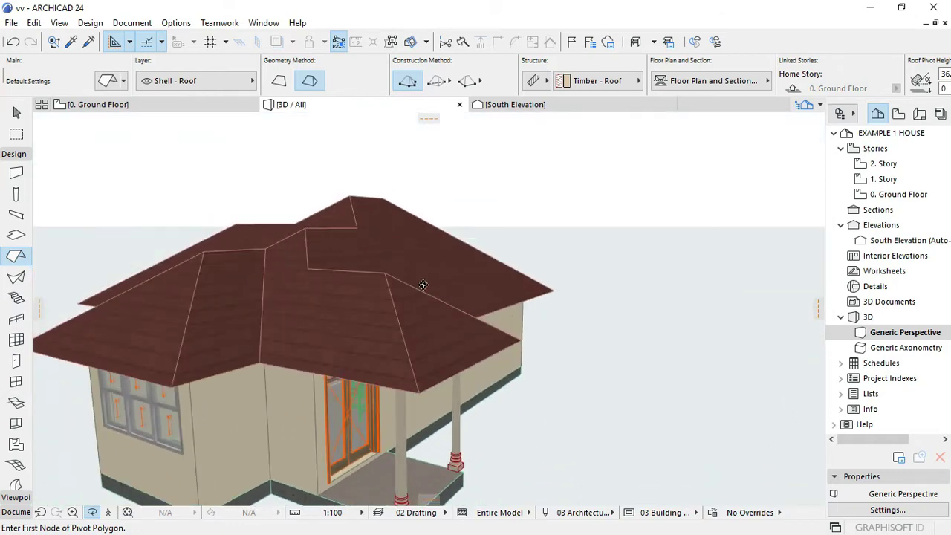
middle_click_drag(360, 350, 157, 380, "shift")
middle_click_drag(550, 369, 471, 346, "shift")
scroll(588, 333, "down", 5)
scroll(711, 318, "up", 3)
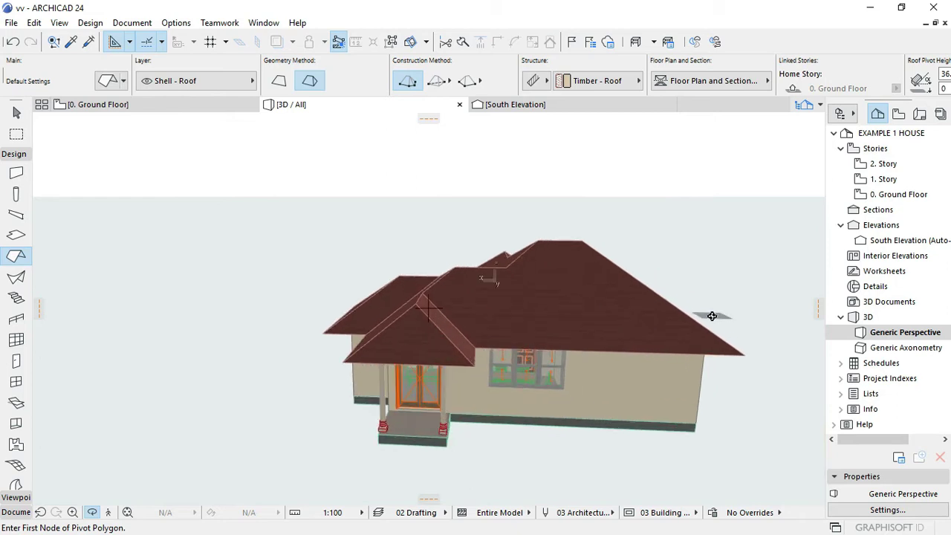
Step: Review the selected roof's pitch, thickness and surface settings from the ground floor plan and accept them
key("F2")
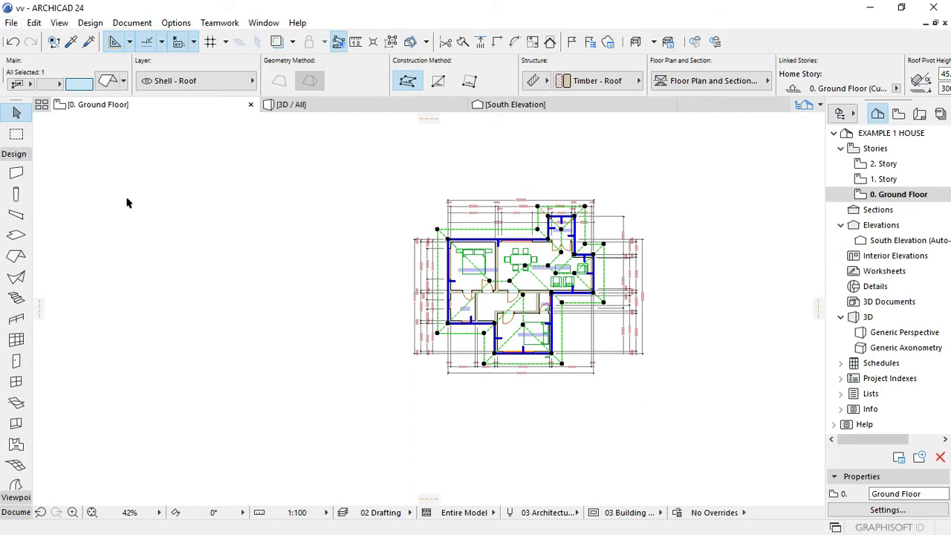
key("ctrl+t")
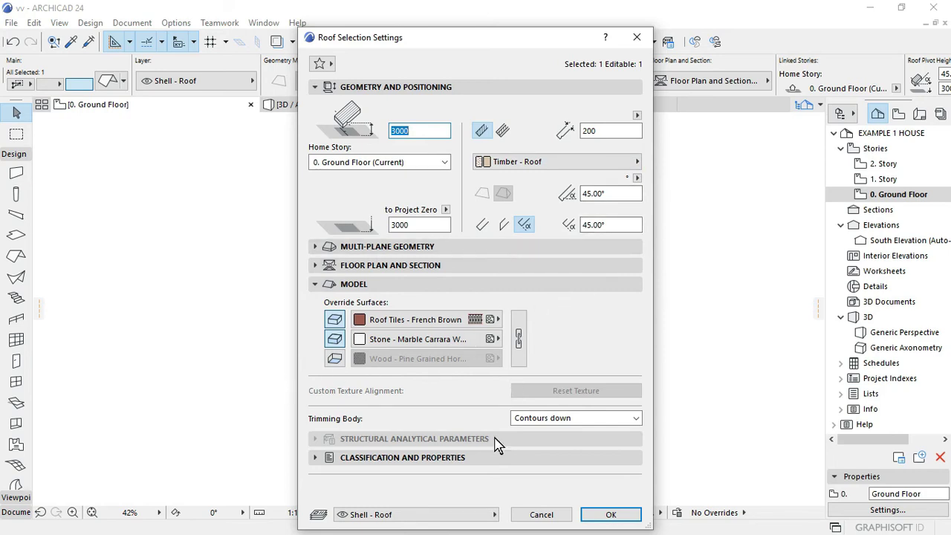
left_click(611, 515)
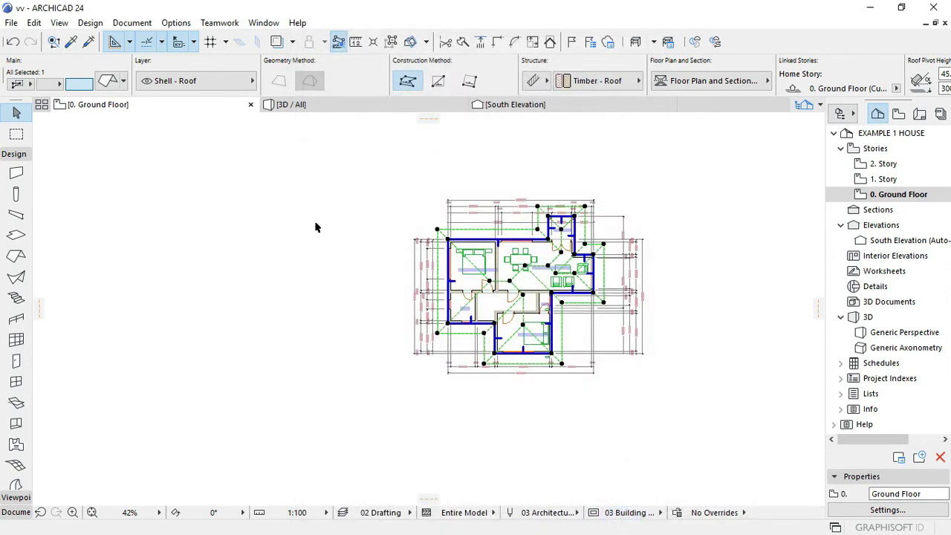
Step: Clear the selection, inspect the roof ridges and valleys in 3D from above and the side, and return to the ground floor plan
left_click(301, 108)
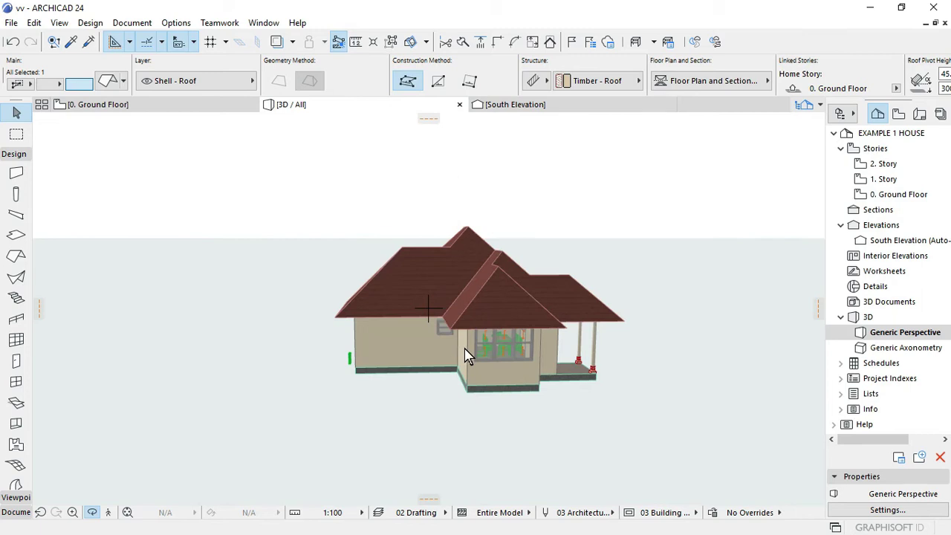
key("Escape")
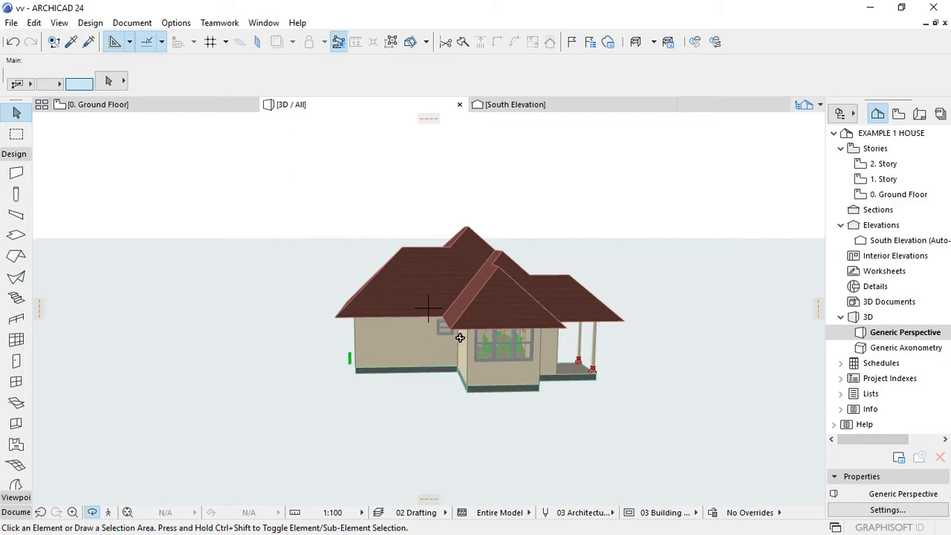
mouse_move(525, 340)
middle_mouse_down("shift")
mouse_move(414, 333)
mouse_move(261, 352)
mouse_move(536, 340)
middle_mouse_up("shift")
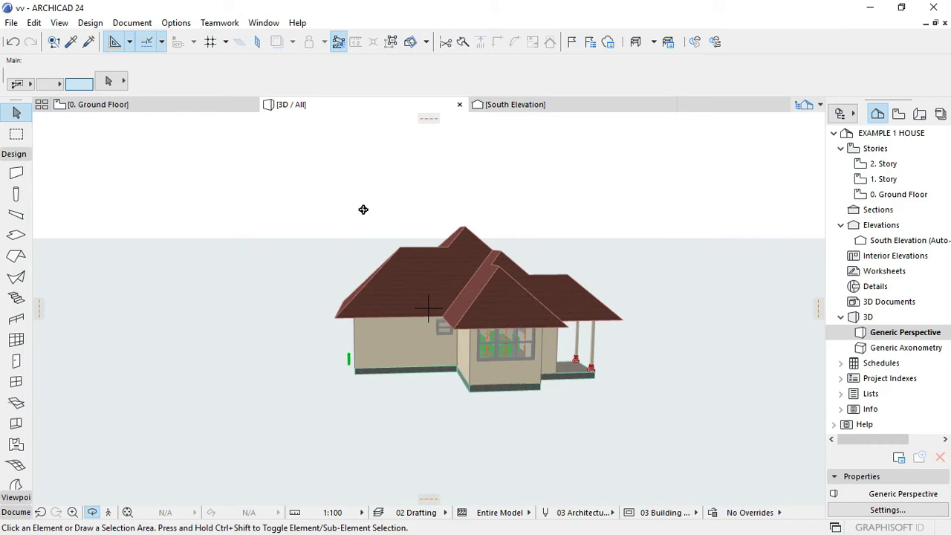
key("alt")
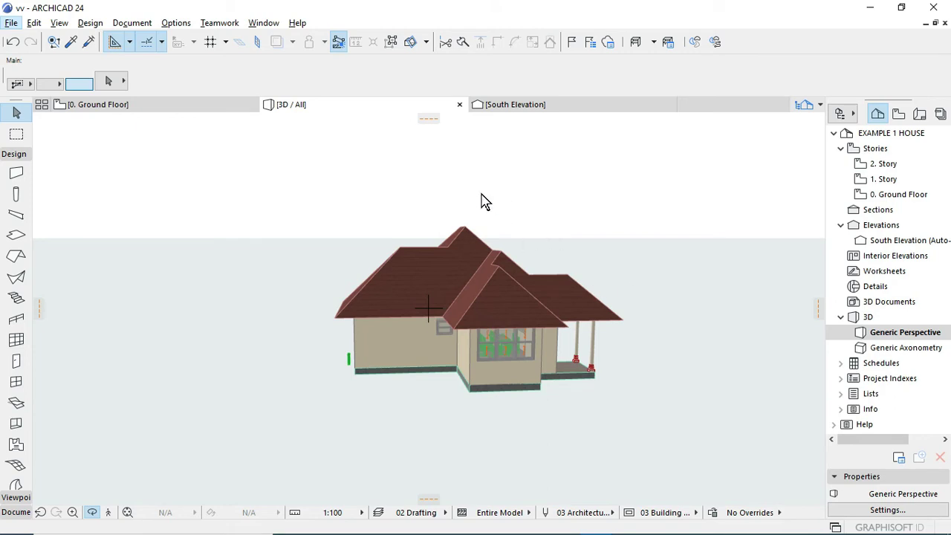
left_click(505, 233)
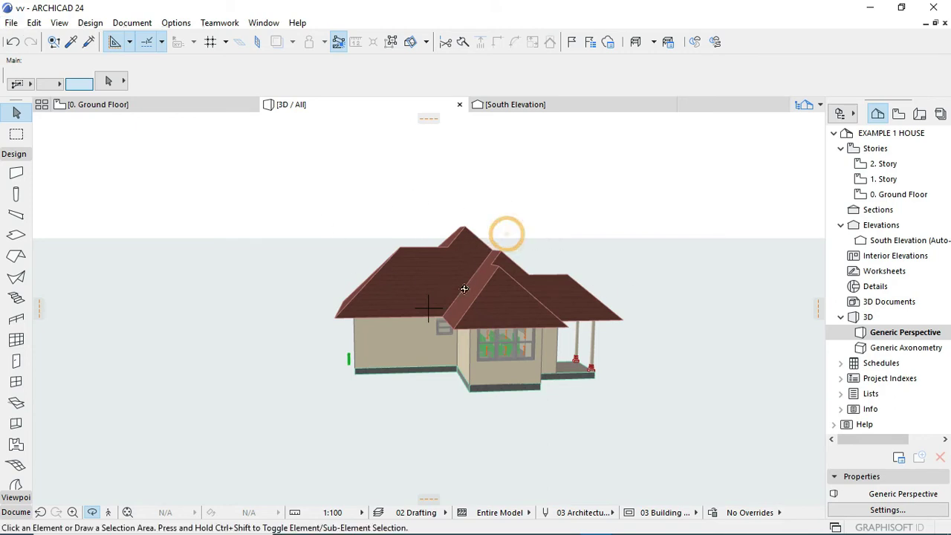
middle_click_drag(496, 271, 441, 258, "shift")
middle_click_drag(406, 170, 441, 270, "shift")
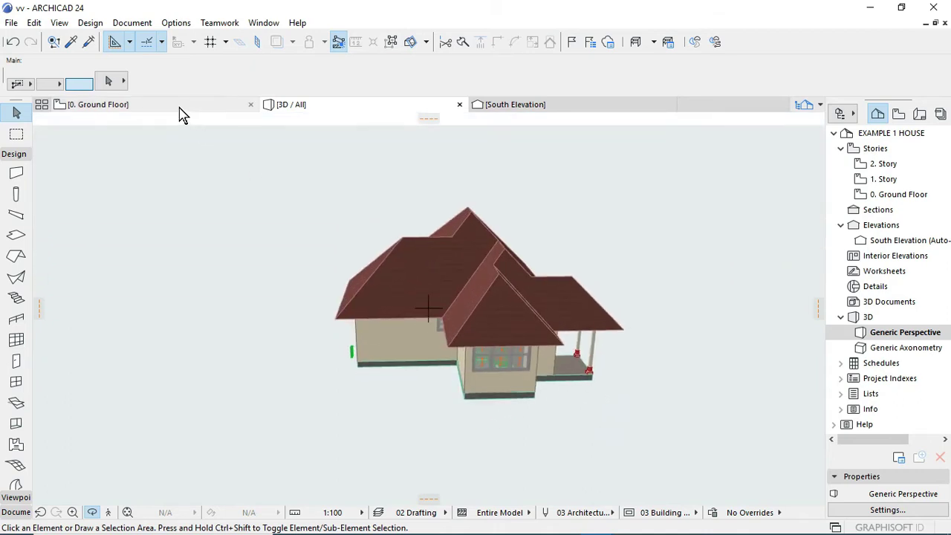
mouse_move(180, 114)
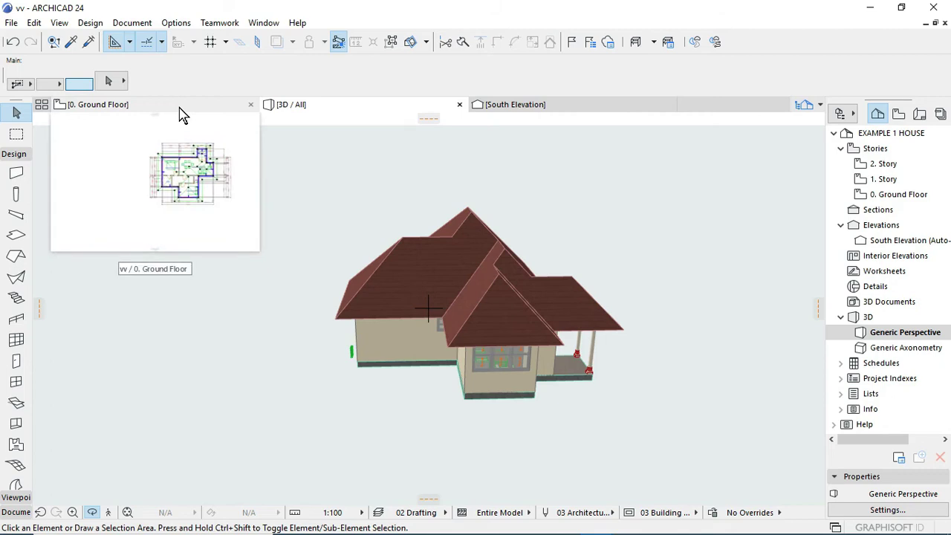
left_click(180, 111)
left_click(545, 365)
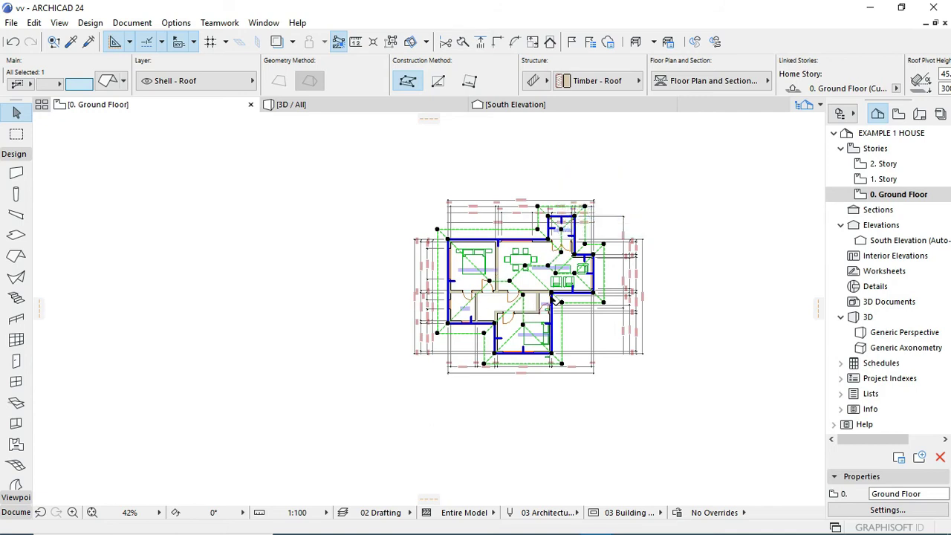
mouse_move(578, 273)
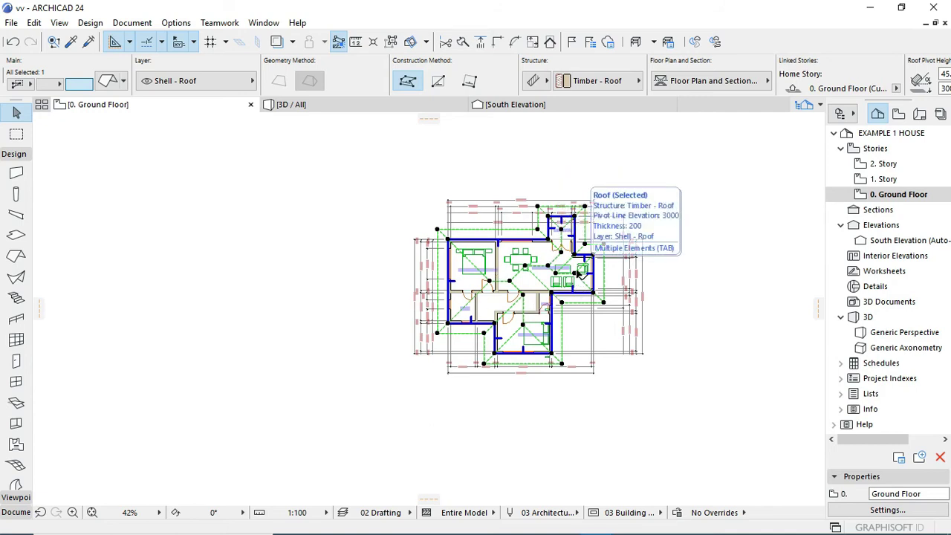
right_click(579, 273)
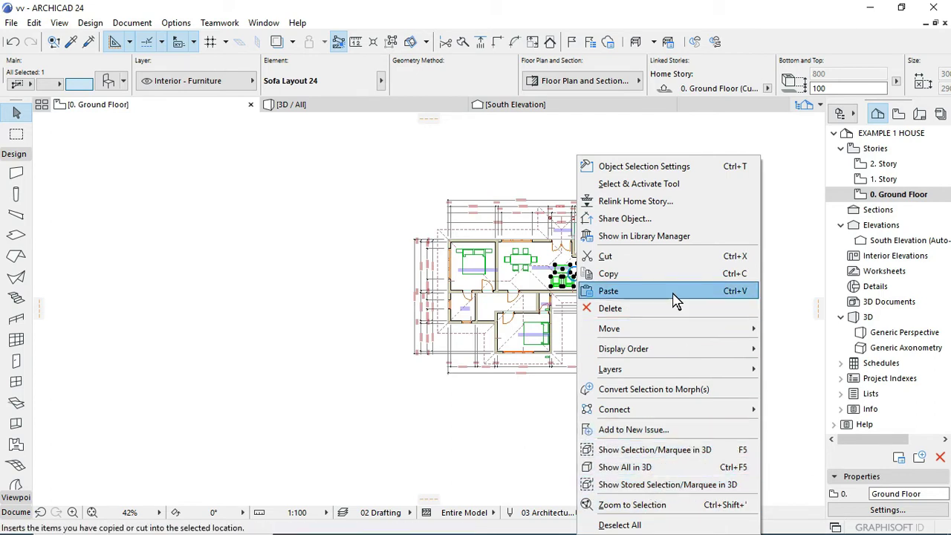
left_click(520, 180)
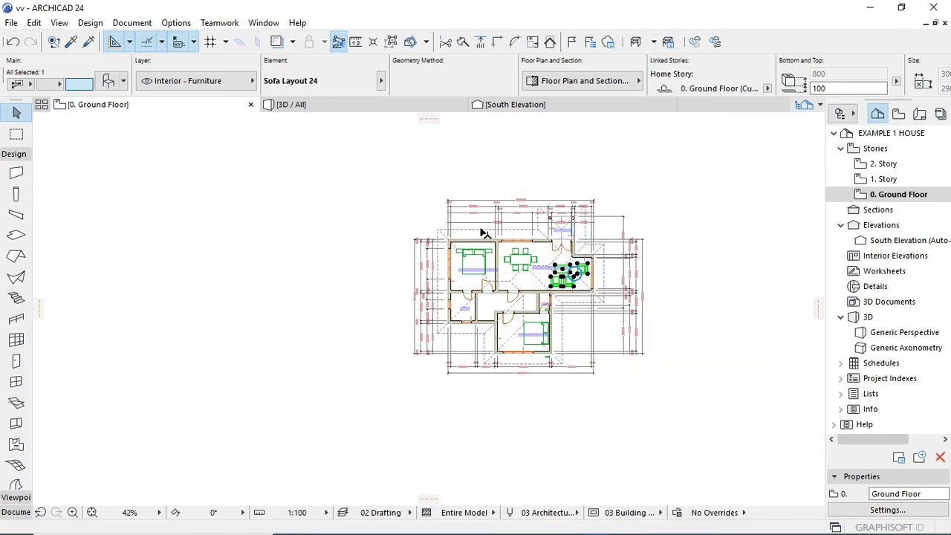
left_click(518, 228)
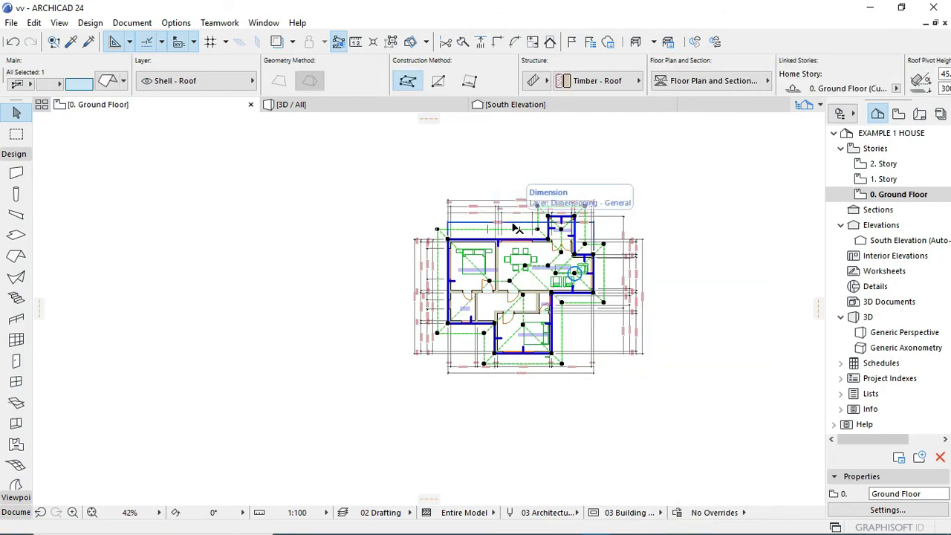
right_click(518, 229)
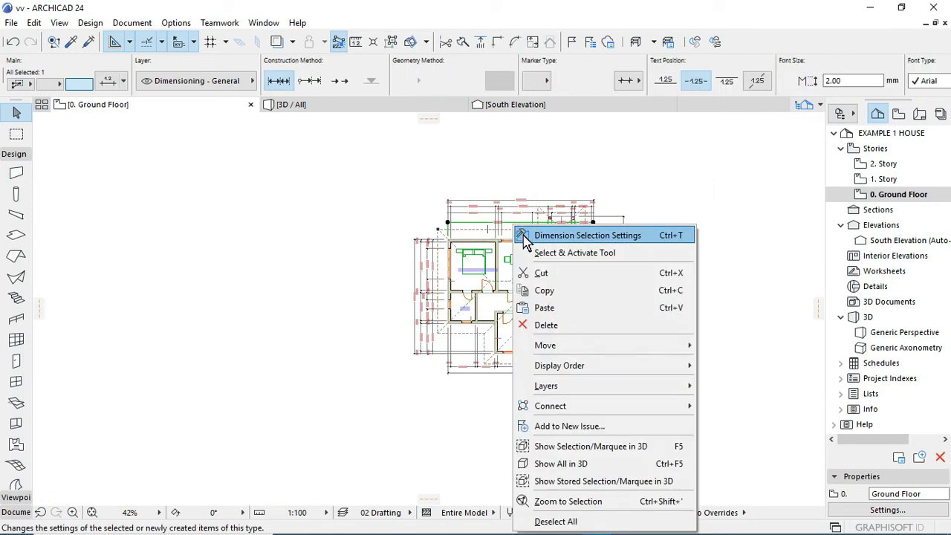
left_click(479, 235)
Step: Split the multi-plane roof into single-plane roofs, accepting the deletion of the original roof
left_click(479, 235)
right_click(479, 235)
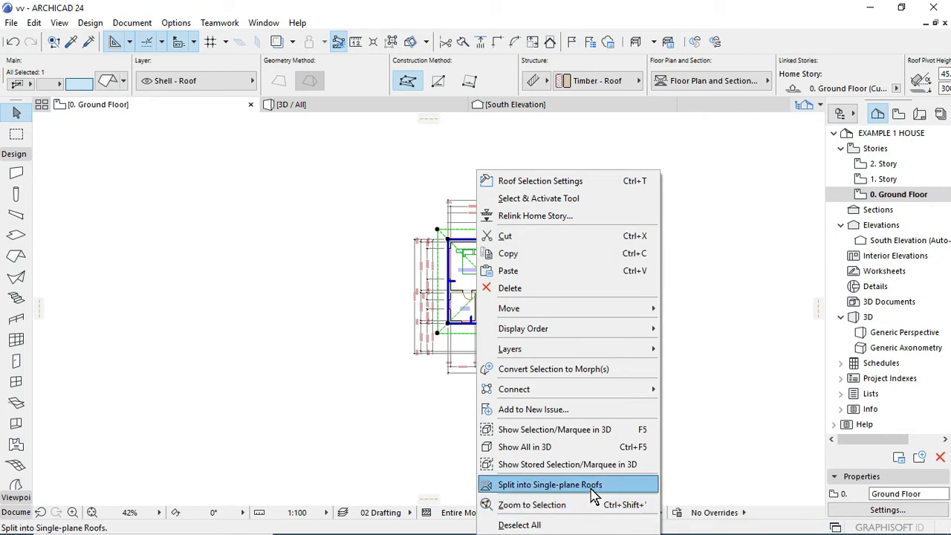
left_click(549, 484)
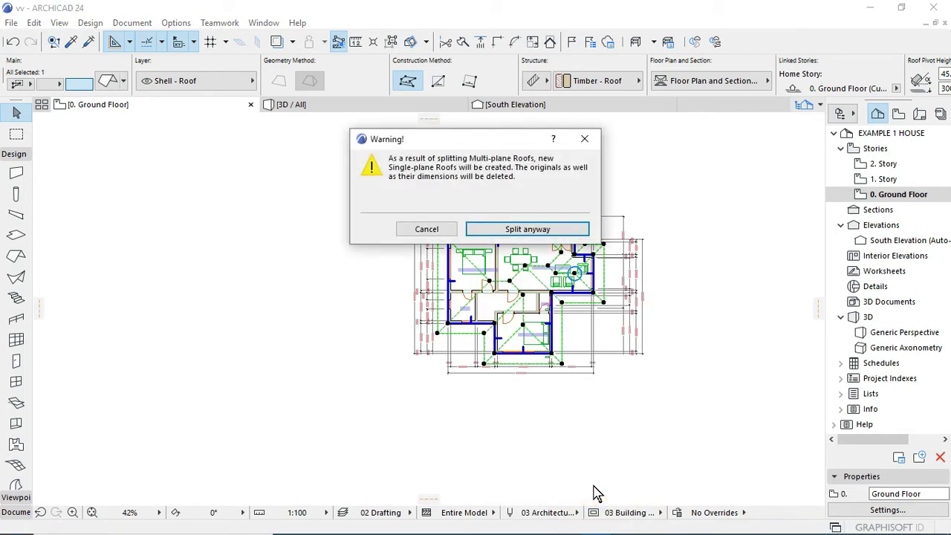
left_click(532, 229)
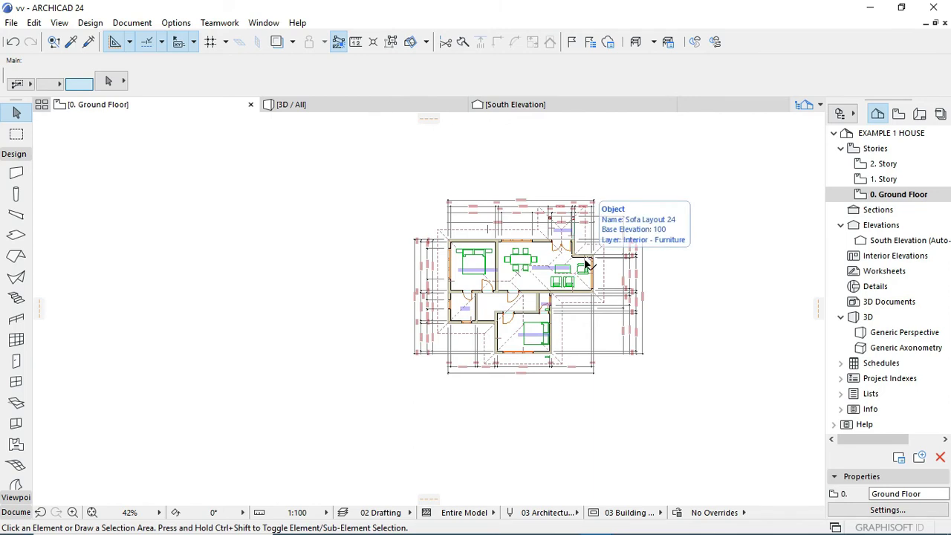
Step: Select the grouped single-plane roofs on the ground floor plan and ungroup them
left_click(603, 284)
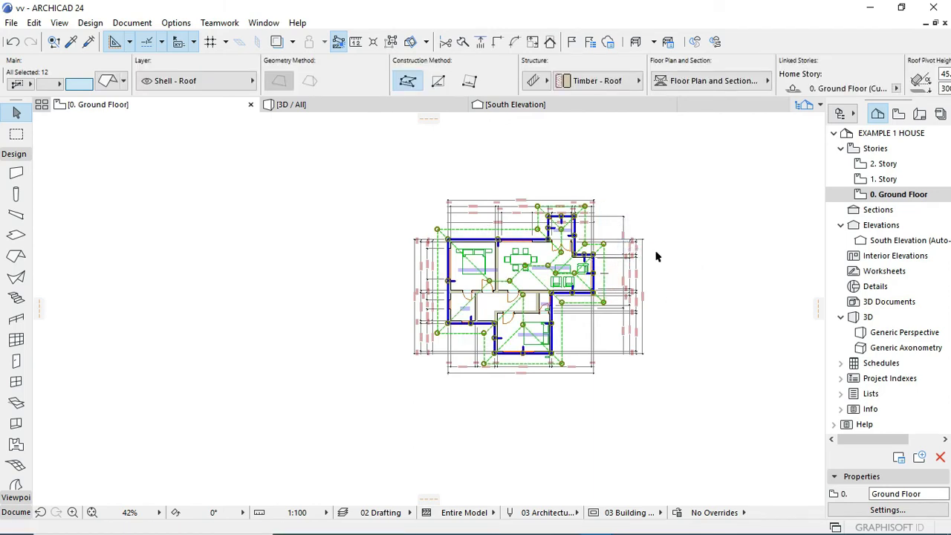
left_click(624, 196)
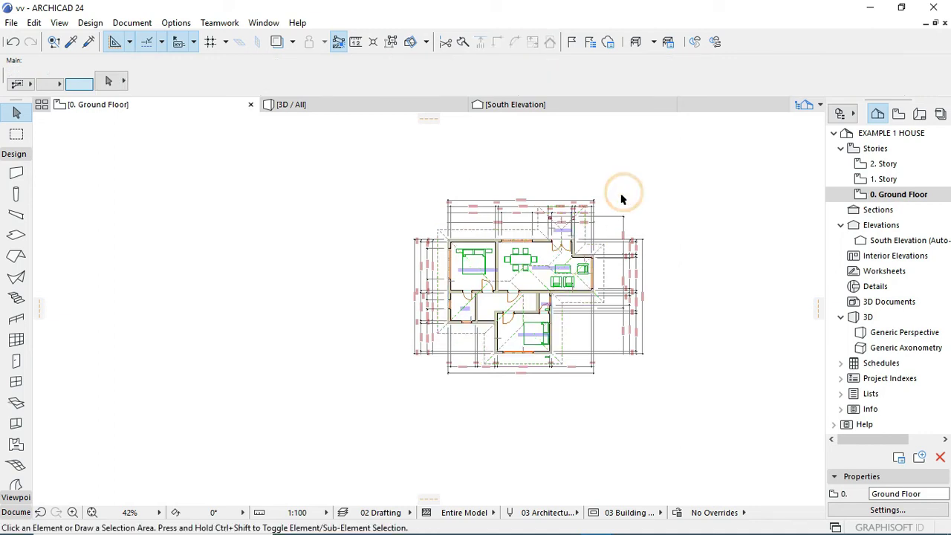
left_click(516, 309)
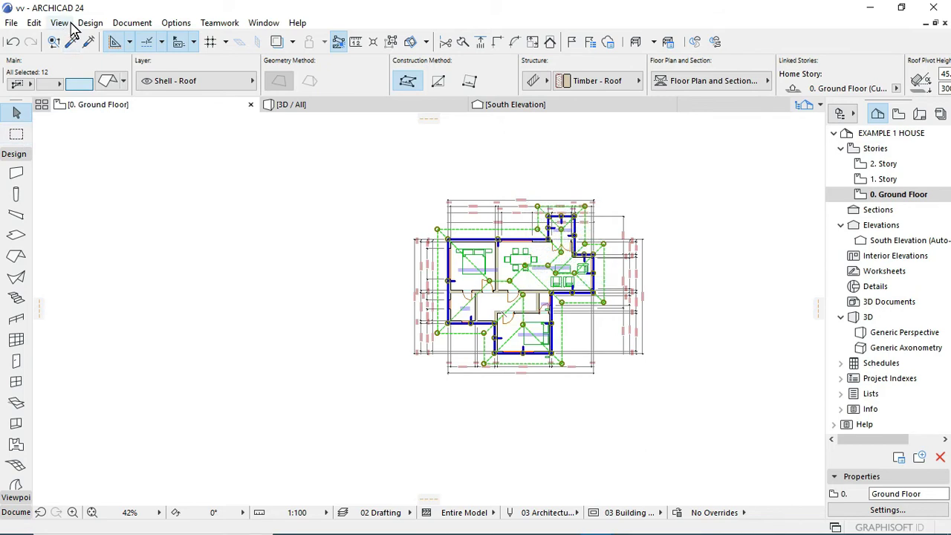
left_click(34, 23)
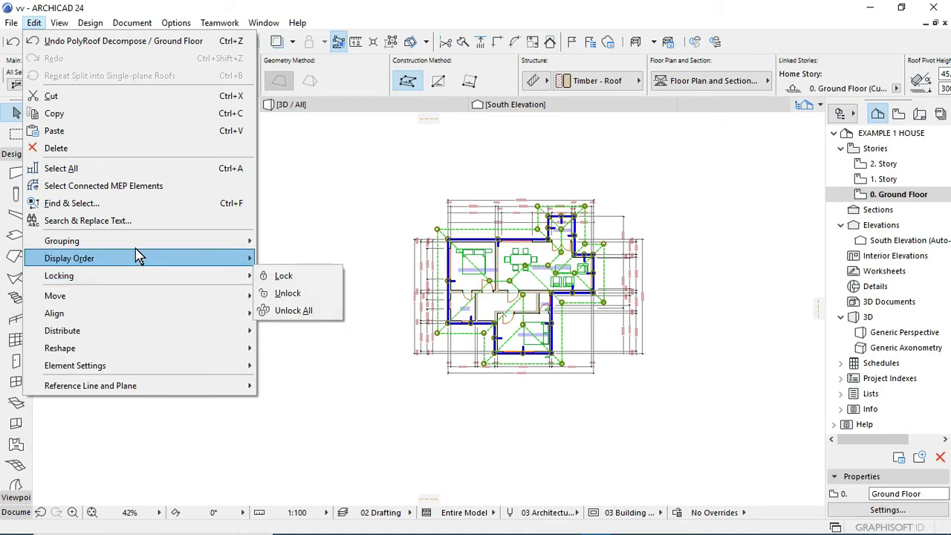
mouse_move(149, 242)
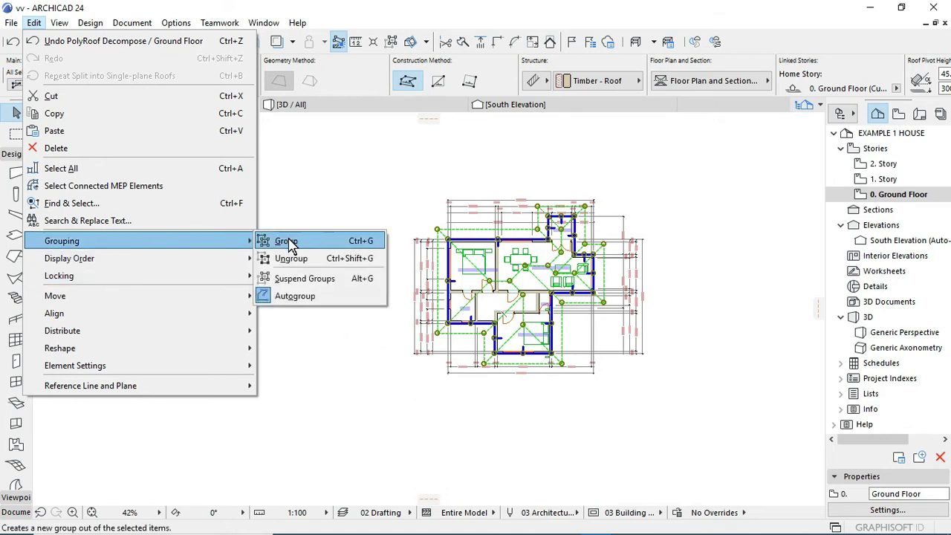
left_click(307, 259)
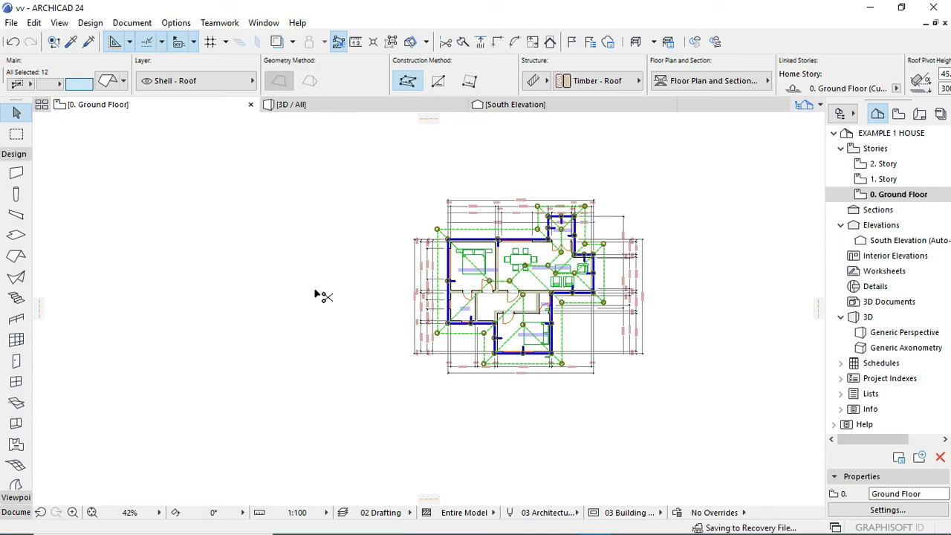
Step: Clear and reselect all the single-plane roofs on the ground floor plan, focusing on the hipped end over BED ROOM1
left_click(665, 293)
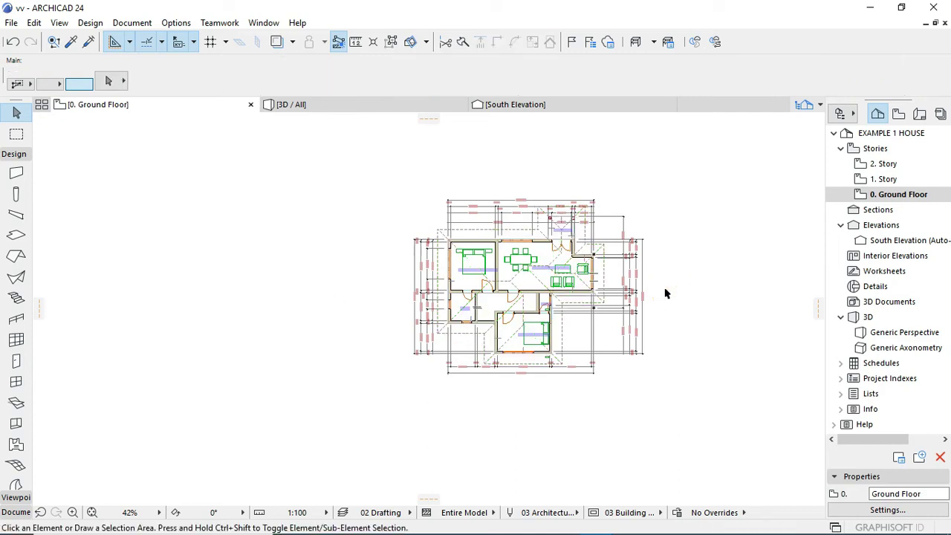
left_click(588, 288)
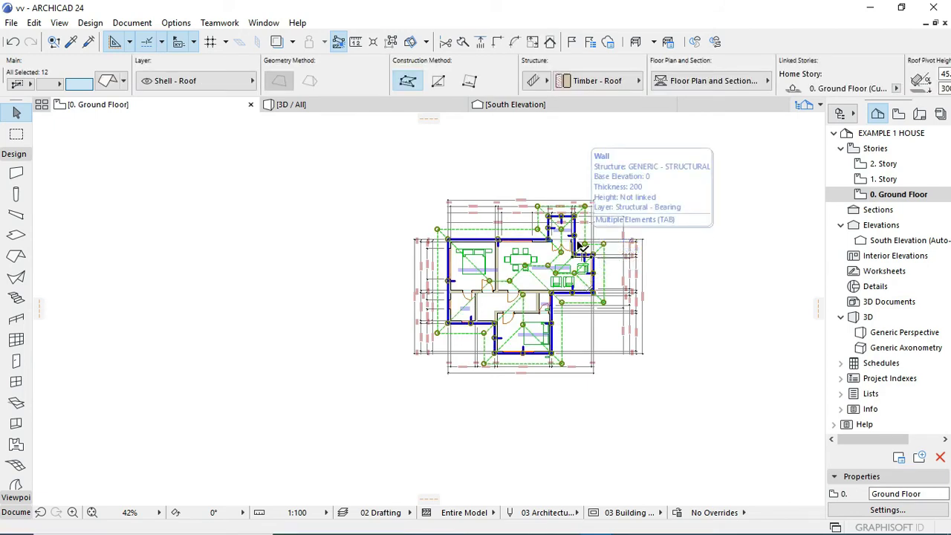
scroll(578, 245, "up", 5)
scroll(579, 246, "down", 7)
scroll(580, 245, "up", 6)
scroll(580, 245, "down", 4)
scroll(580, 245, "down", 2)
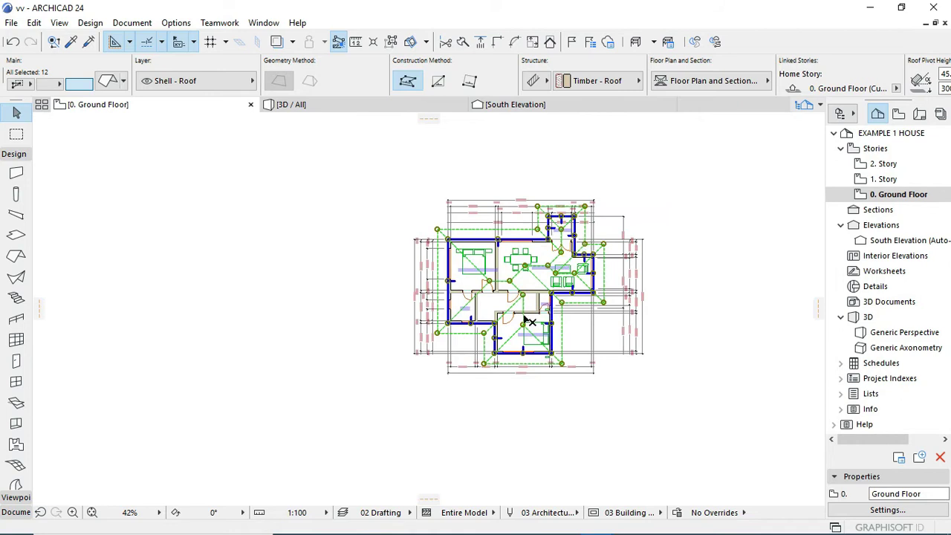
scroll(525, 345, "up", 3)
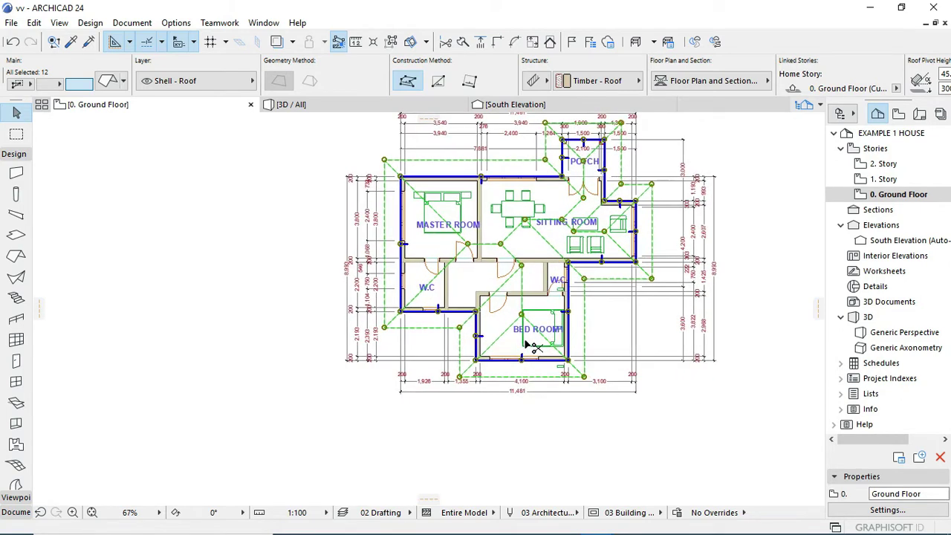
scroll(524, 359, "up", 5)
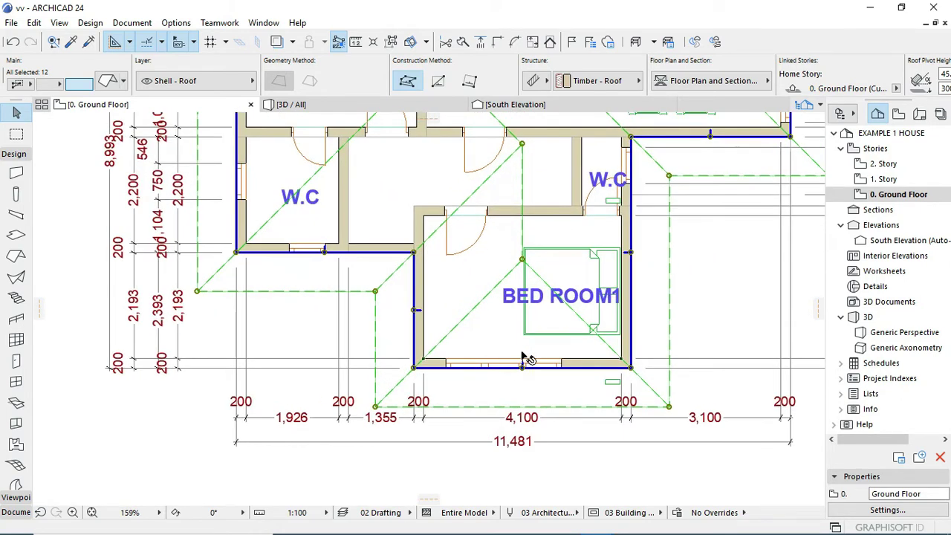
scroll(525, 357, "up", 3)
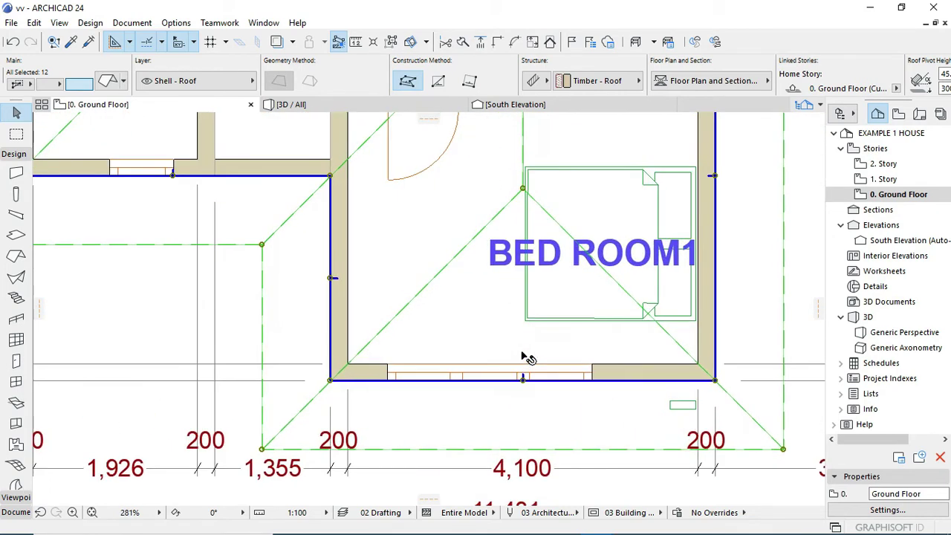
Step: Try to drag the BED ROOM1 ridge end to the midpoint of the outer eave, and undo the displacement of the whole roof
left_click(510, 201)
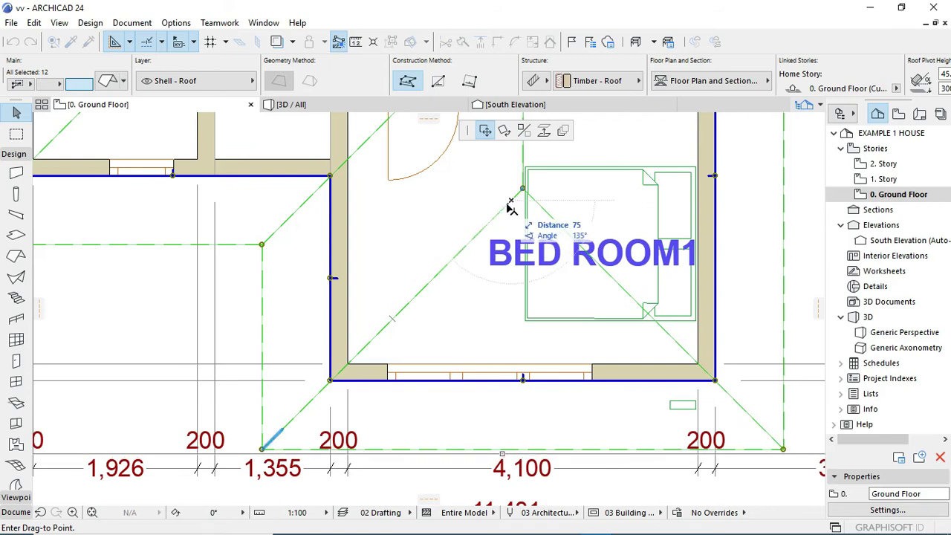
left_click(510, 209)
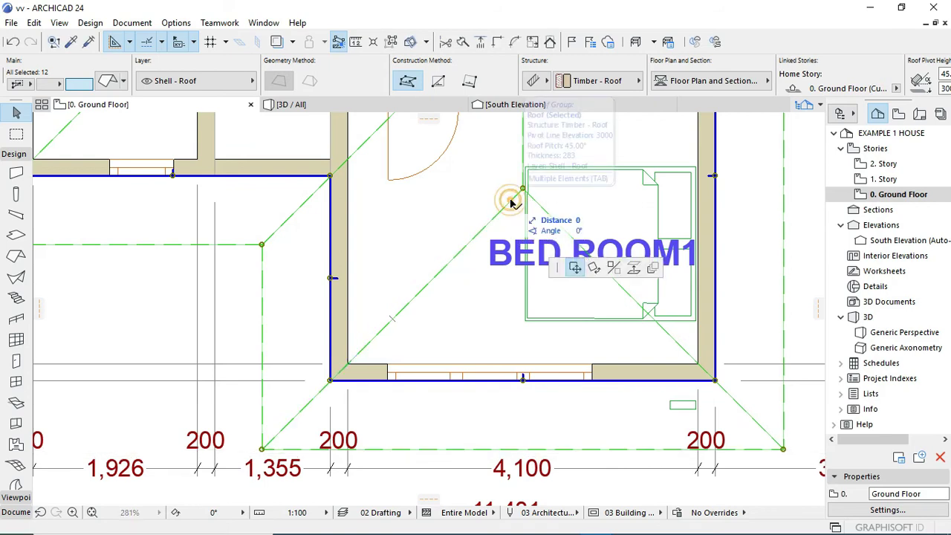
left_click(510, 201)
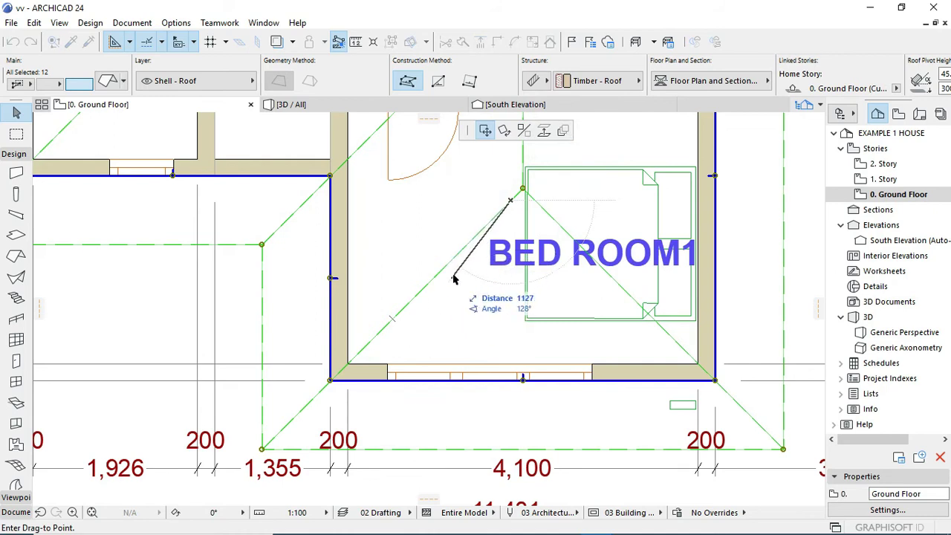
left_click(499, 242)
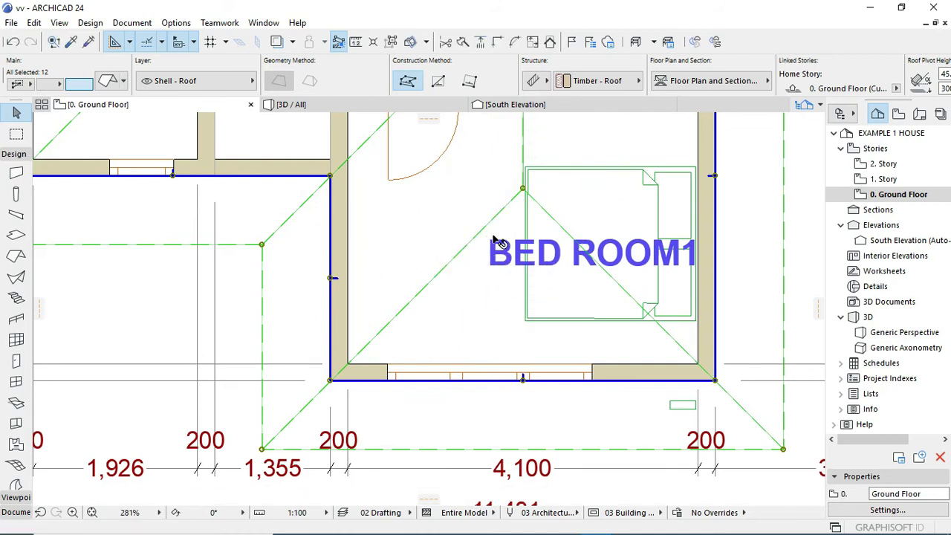
left_click(523, 189)
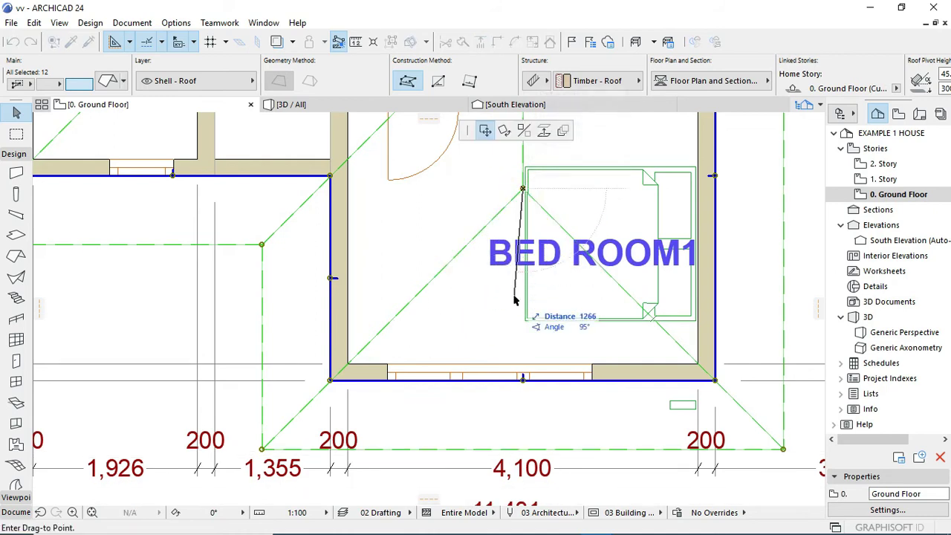
left_click(523, 450)
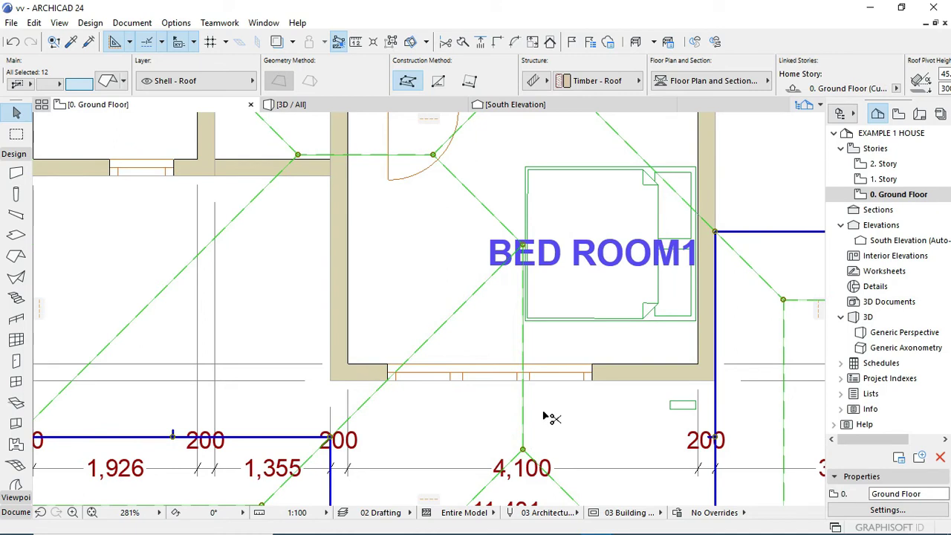
key("ctrl+z")
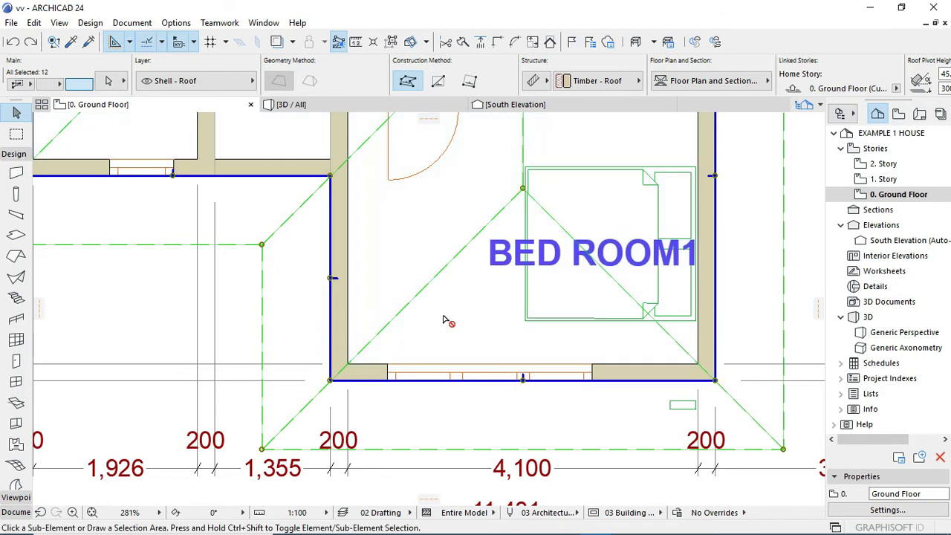
Step: Reshape the BED ROOM1 roof planes by moving the ridge-end node and one hip edge to the midpoint of the outer eave
left_click(523, 191)
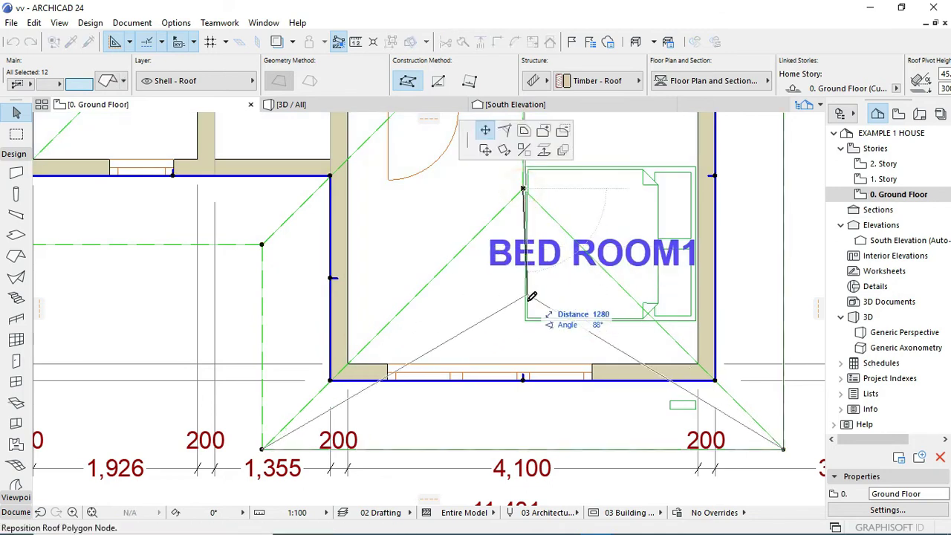
left_click(523, 448)
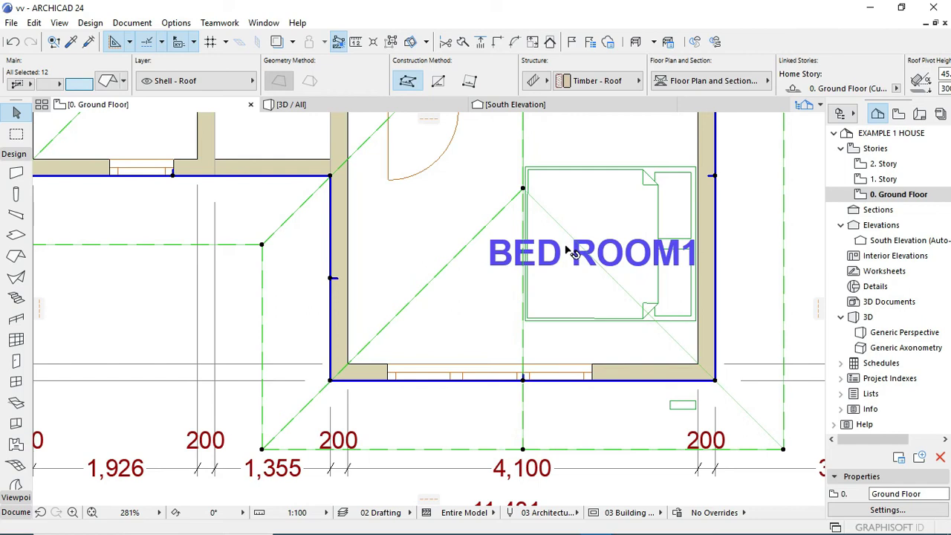
left_click(465, 246)
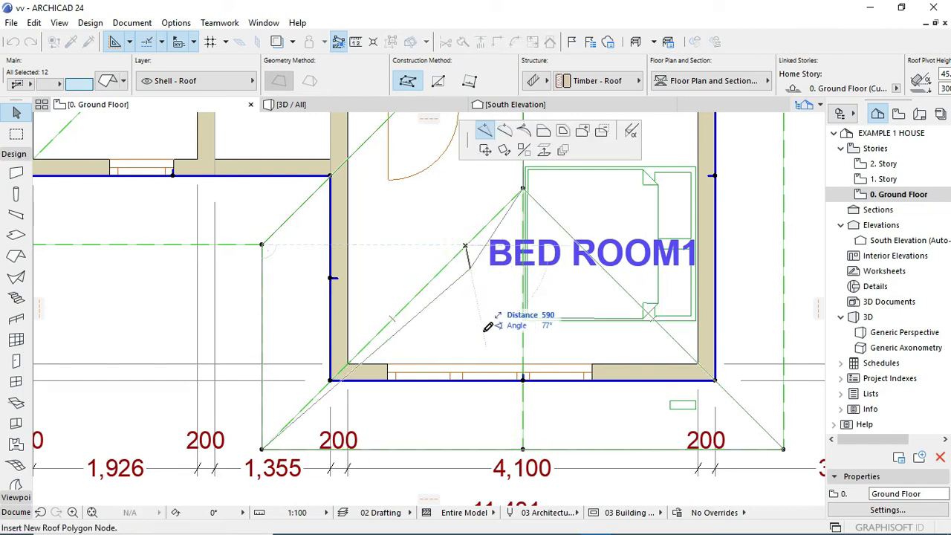
left_click(523, 447)
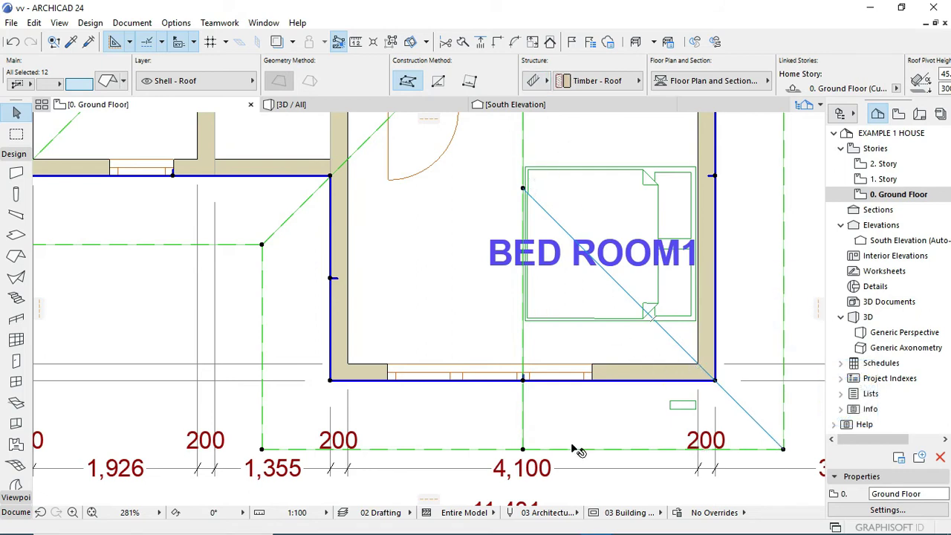
Step: Deselect the roofs, examine the reshaped BED ROOM1 roof end in 3D from below and above, and return to the ground floor plan
left_click(335, 106)
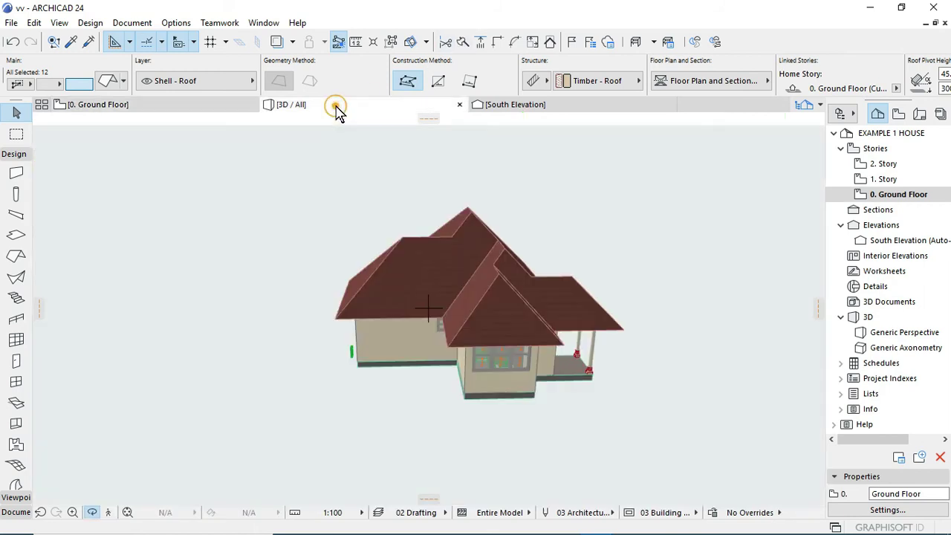
left_click(584, 456)
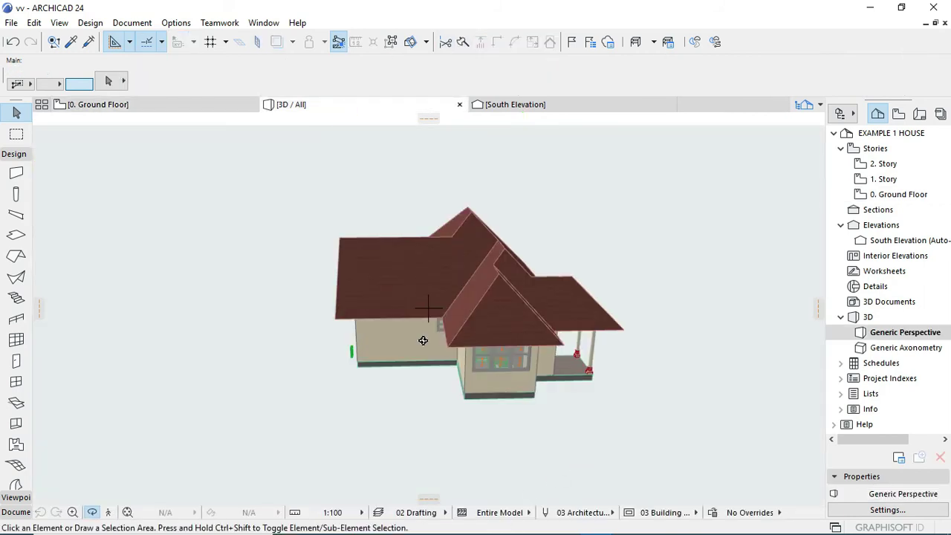
left_click_drag(298, 301, 445, 264)
left_click_drag(275, 301, 345, 300)
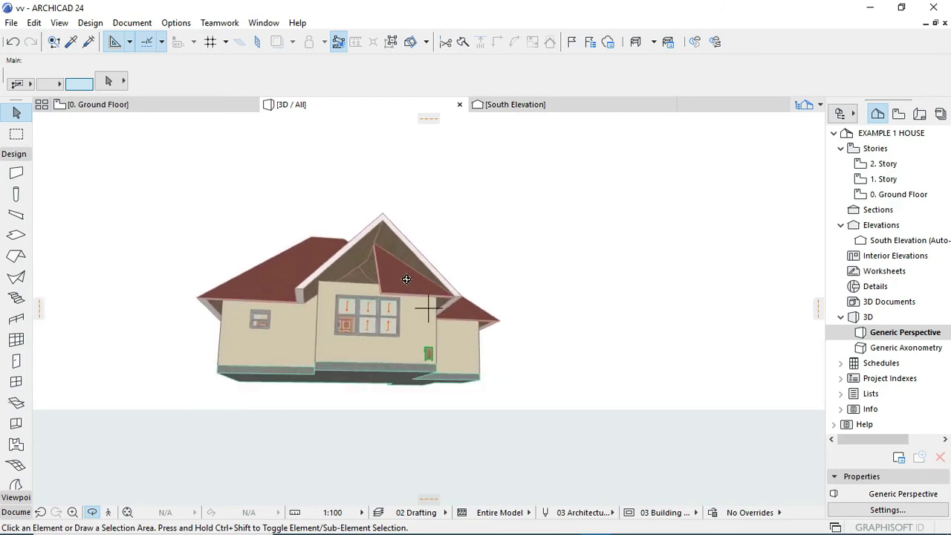
left_click_drag(466, 252, 386, 223)
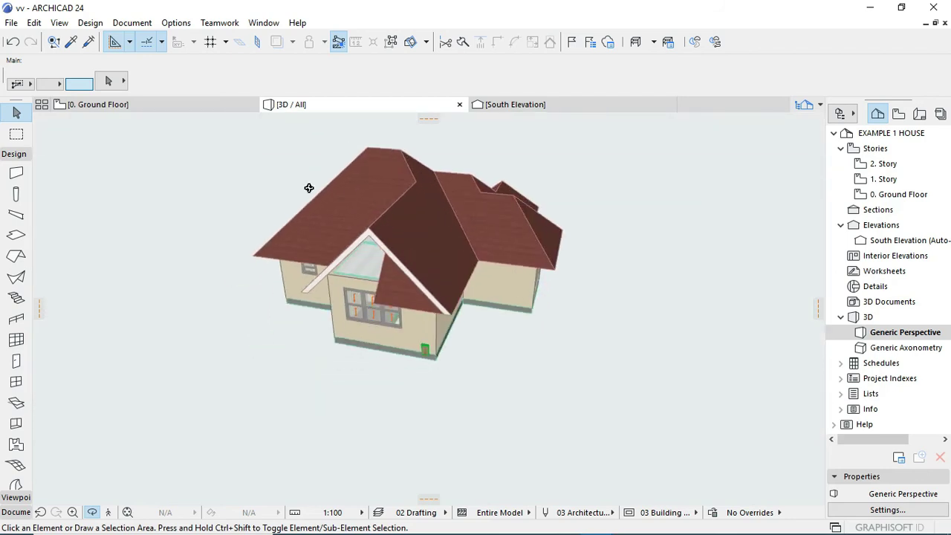
left_click(159, 106)
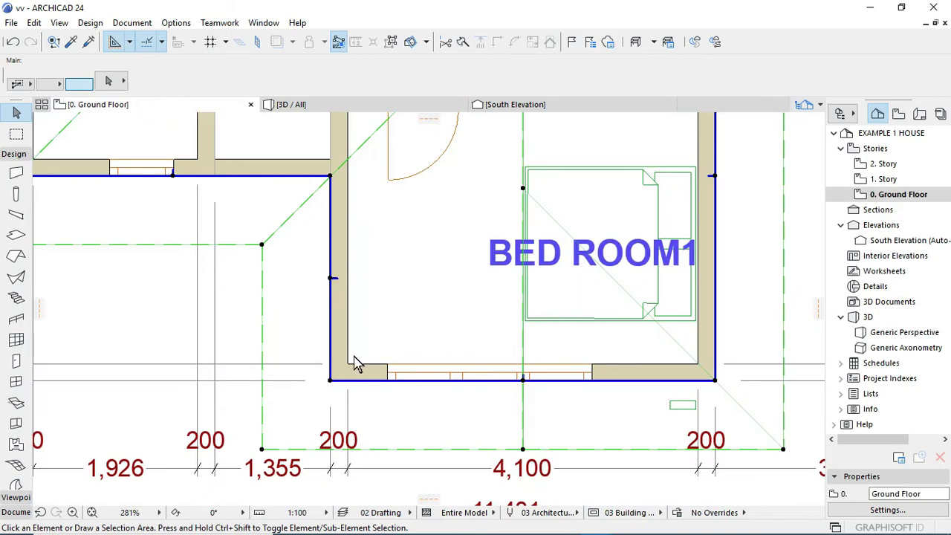
Step: Reselect the roof, add a node on the remaining hip edge near the ridge end, and try to move it to the eave midpoint
left_click(554, 217)
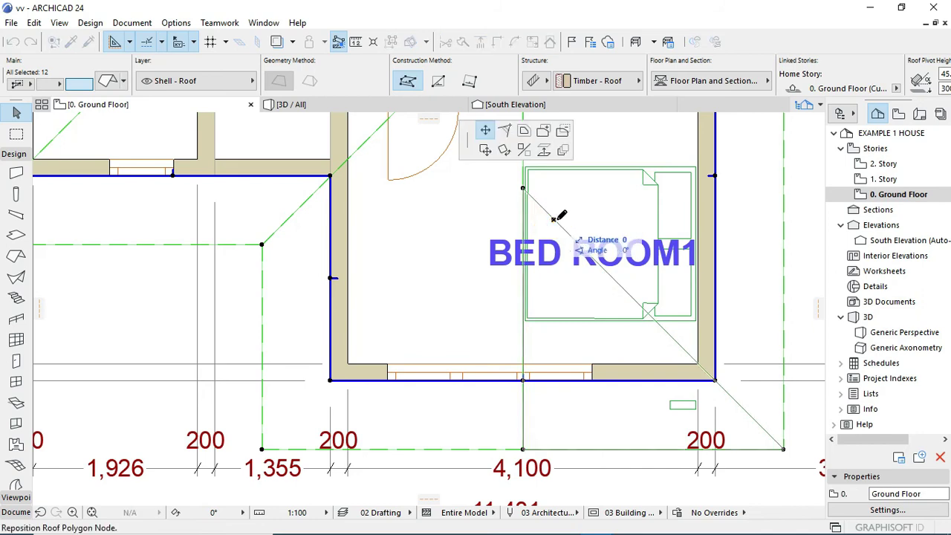
left_click(553, 219)
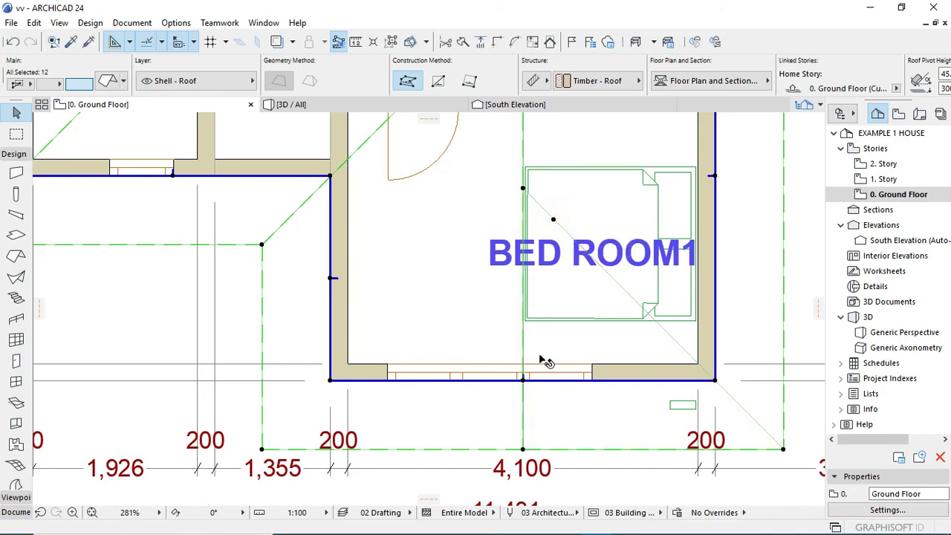
left_click(553, 220)
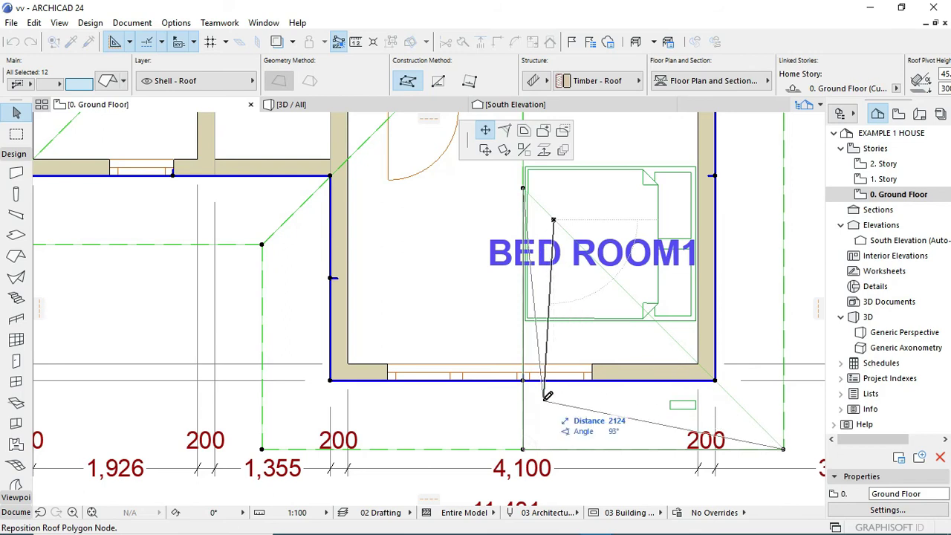
left_click(525, 448)
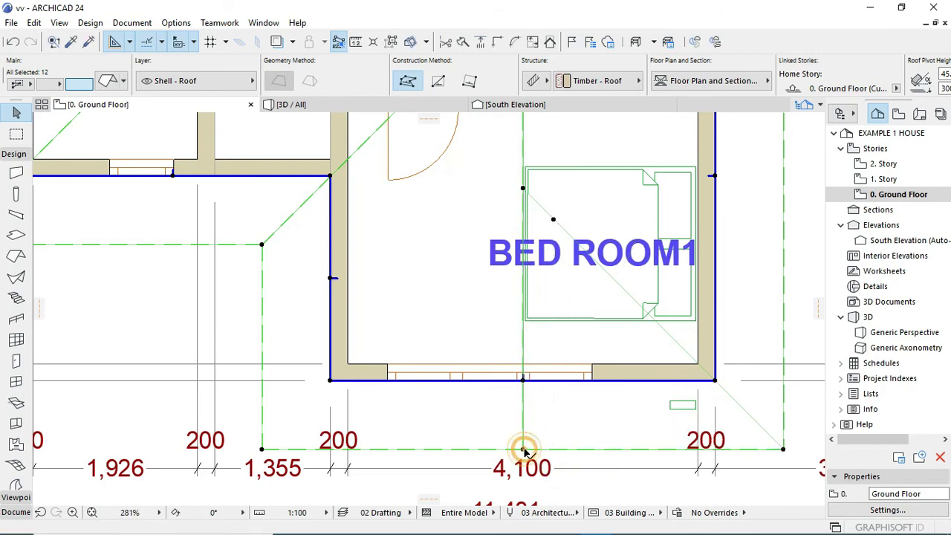
left_click(524, 450)
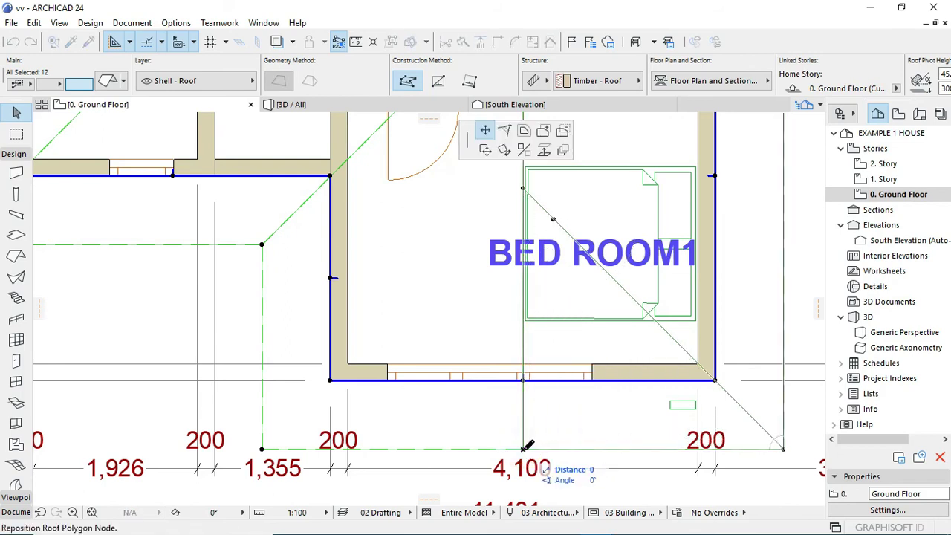
left_click(525, 447)
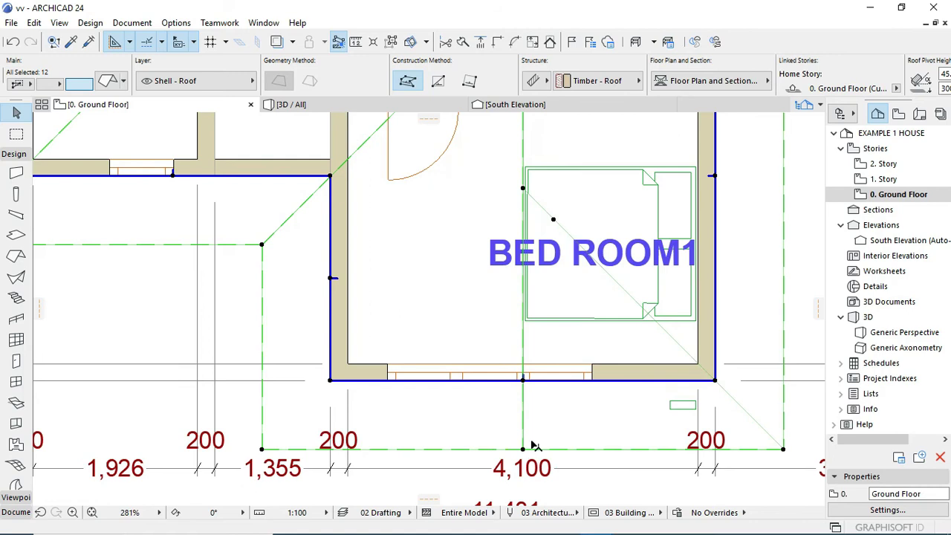
Step: Insert a node on the outer part of the remaining hip edge and place it at the eave midpoint
left_click(732, 399)
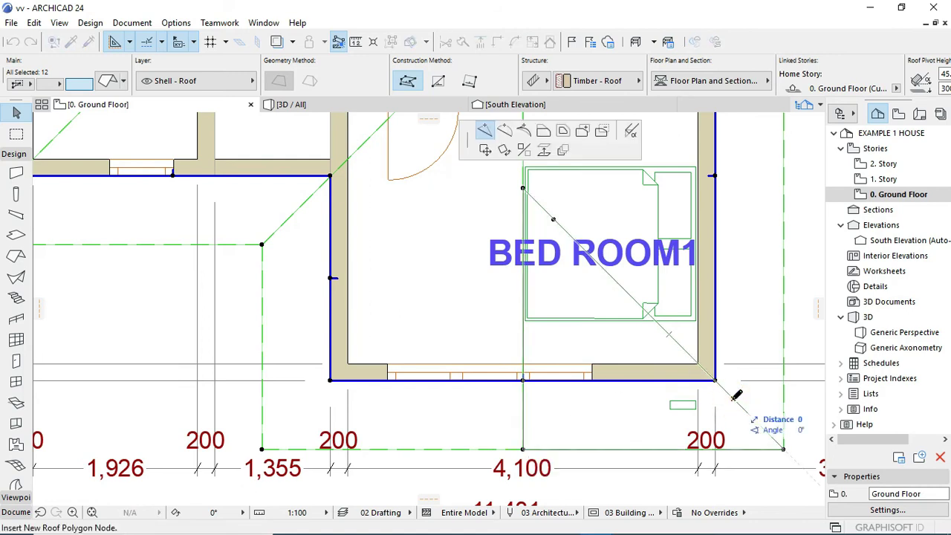
left_click(523, 449)
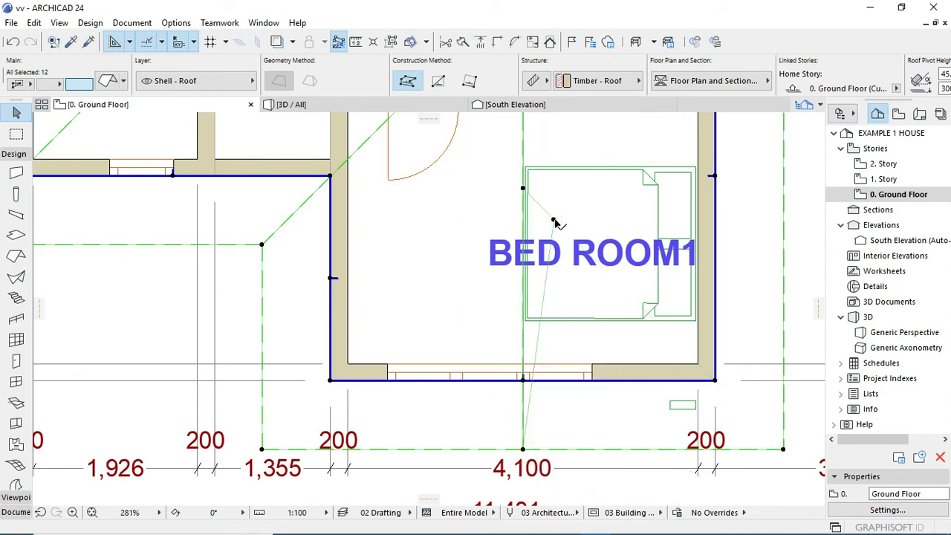
Step: Try to merge the leftover roof sliver's added node with the ridge-end node, restoring the ridge end to its original position
left_click(523, 188)
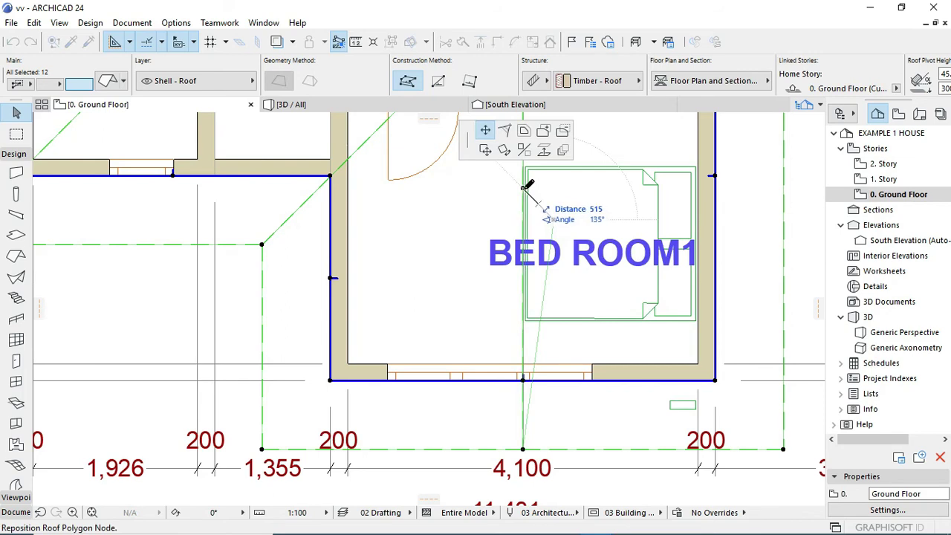
left_click(525, 186)
left_click(553, 221)
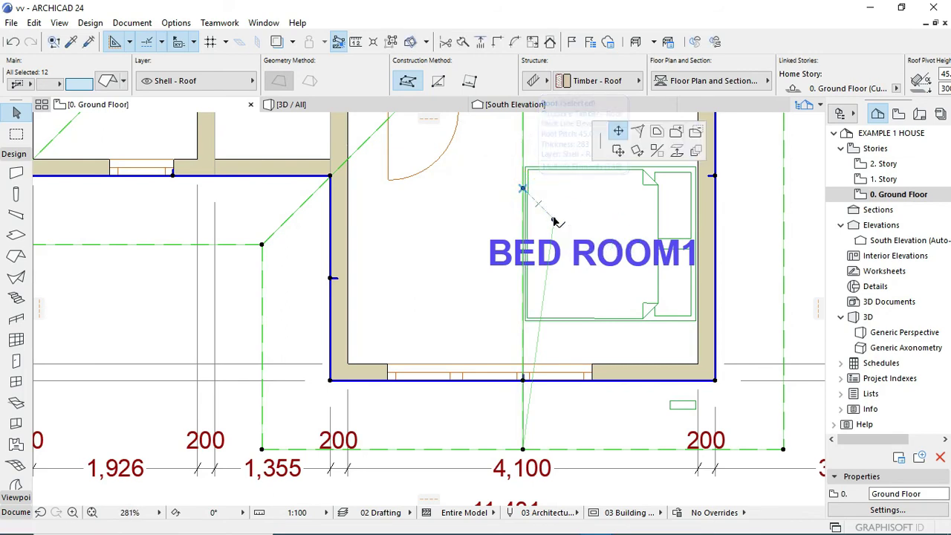
left_click(553, 220)
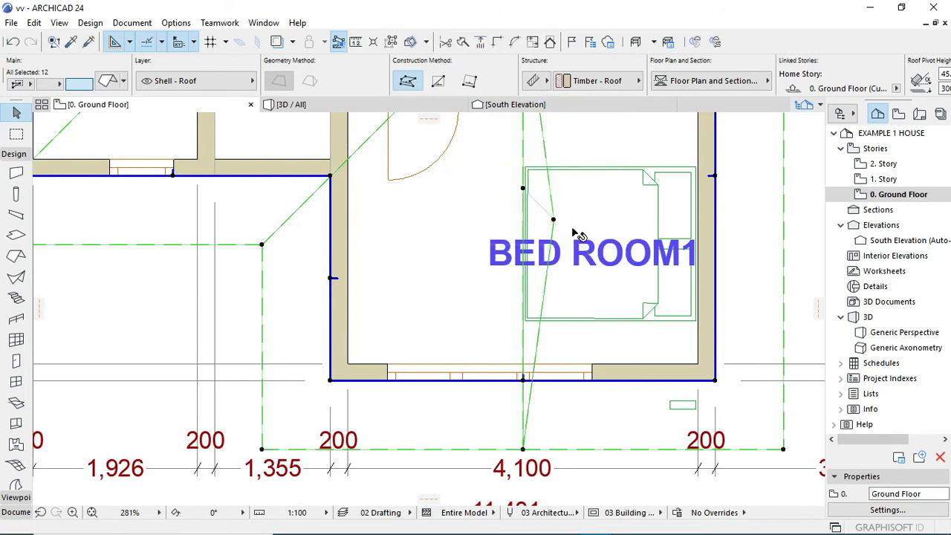
left_click(554, 221)
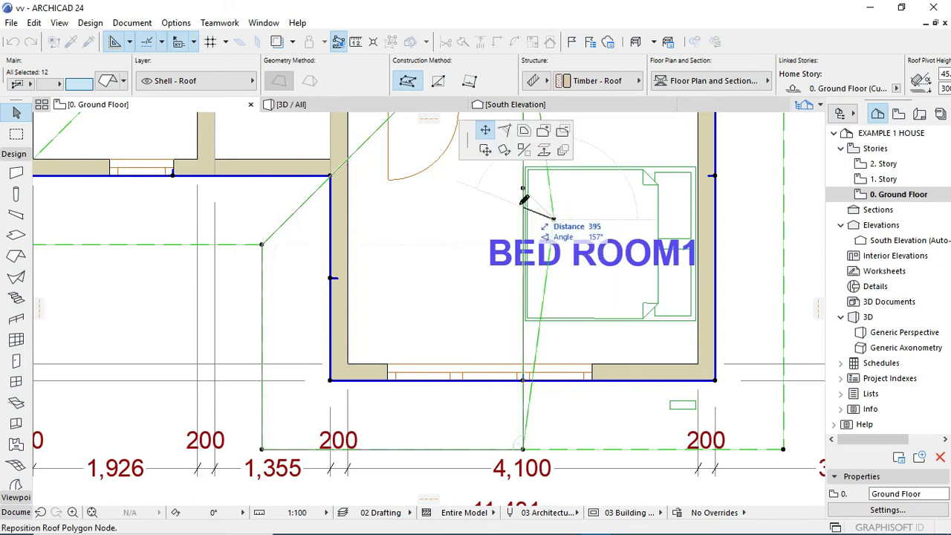
left_click(525, 188)
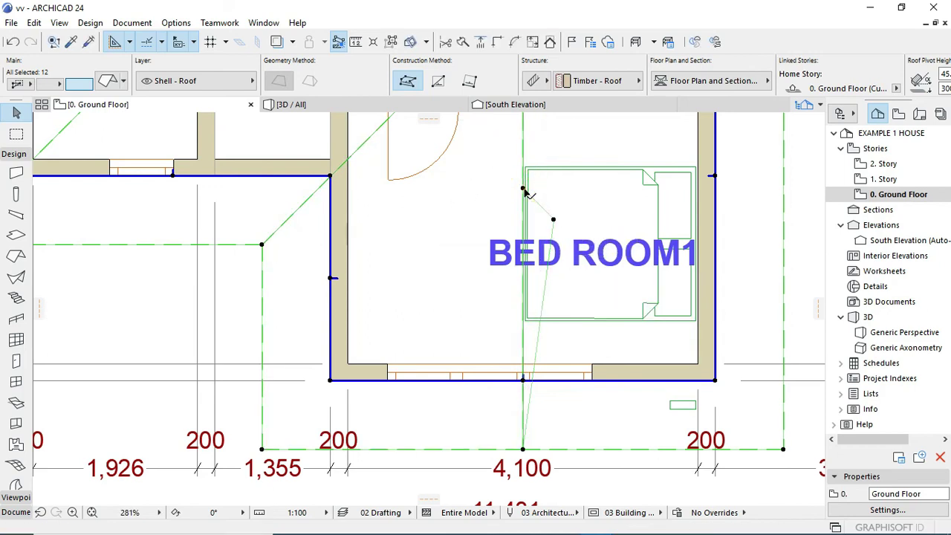
Step: Try to move the leftover roof sliver's outer node horizontally onto the ridge line over BED ROOM1
left_click(553, 220)
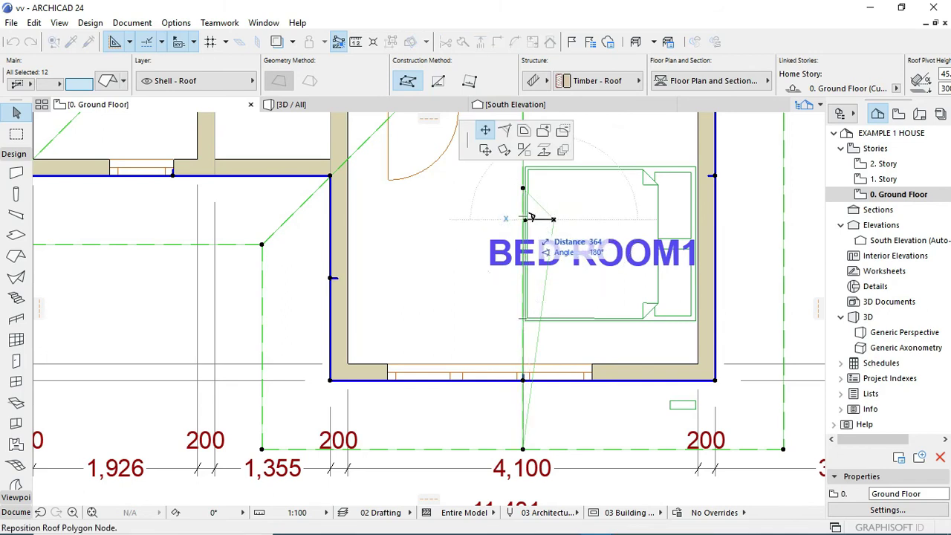
left_click(523, 218)
left_click(552, 220)
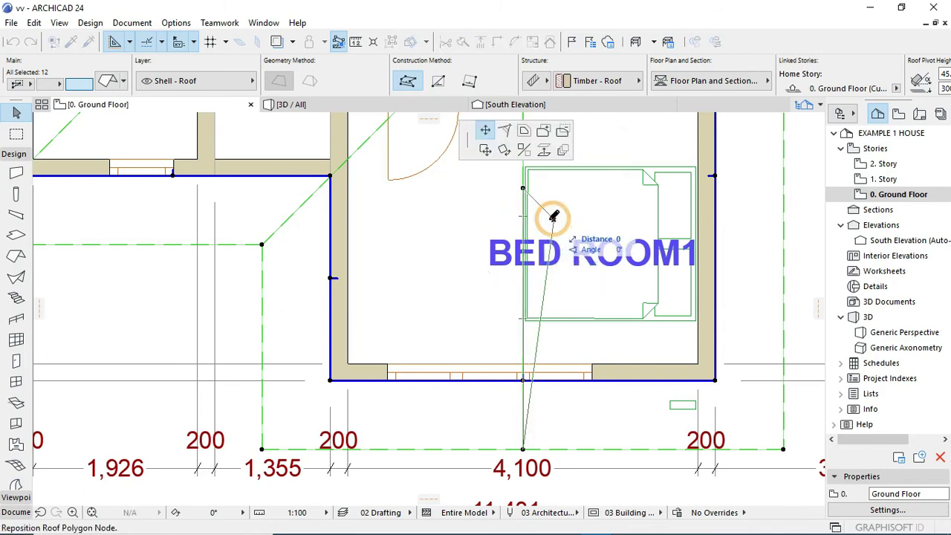
left_click(524, 219)
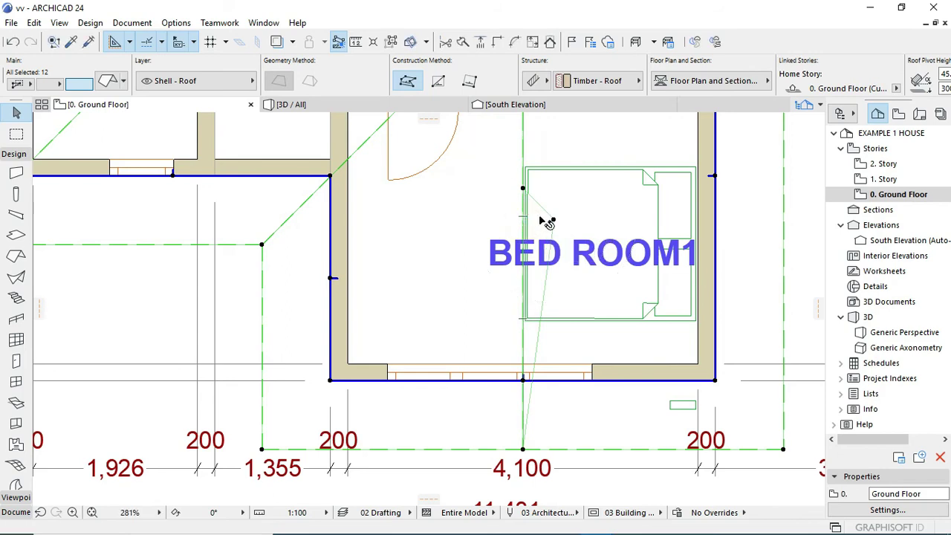
Step: Remove the leftover roof sliver beside the ridge line over BED ROOM1
scroll(546, 222, "up", 5)
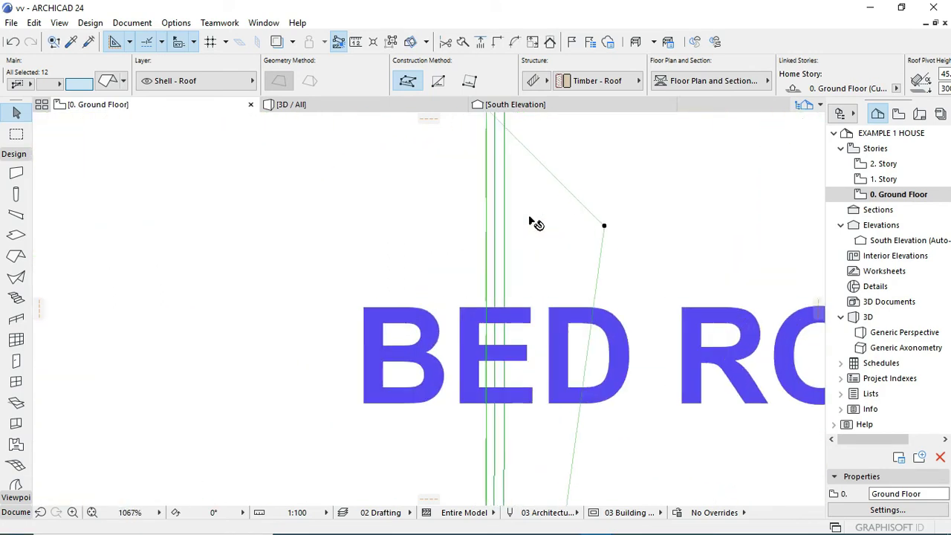
left_click(604, 227)
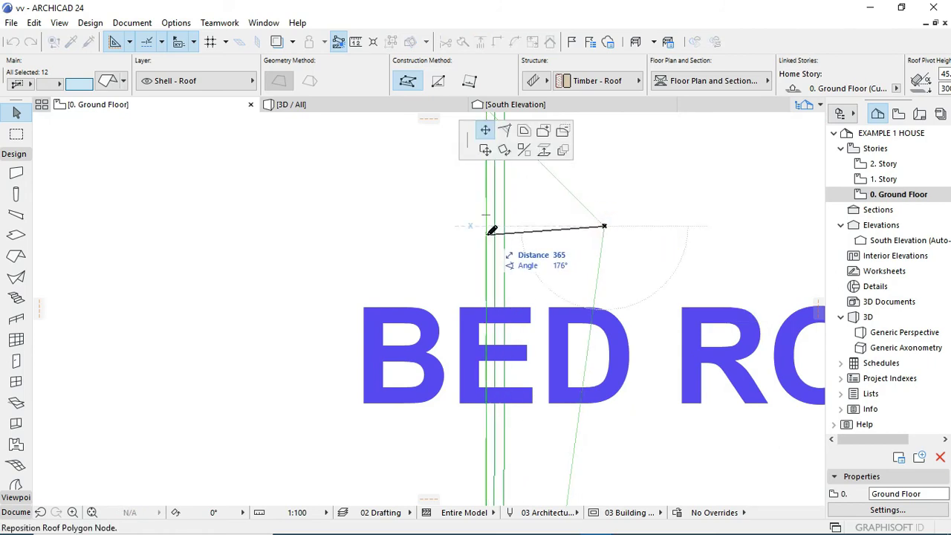
key("Escape")
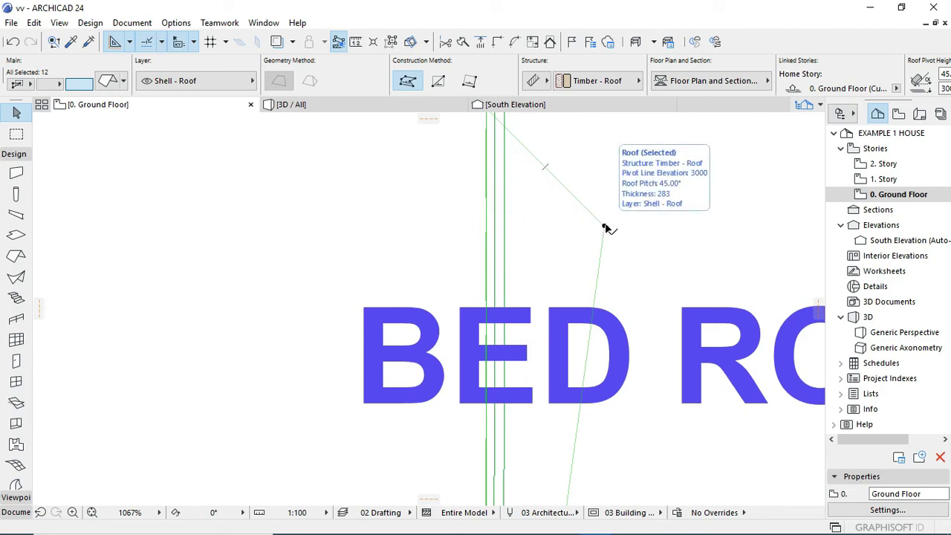
mouse_move(562, 521)
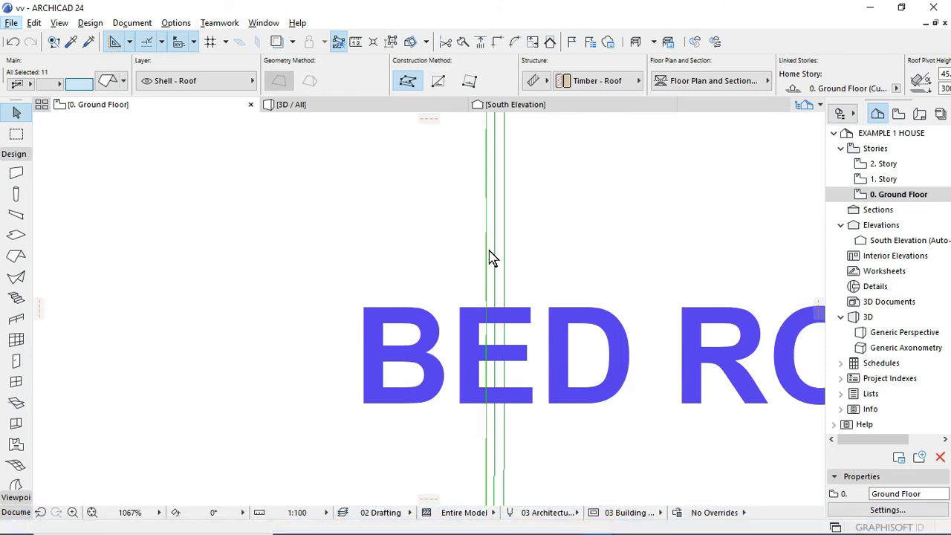
left_click(376, 221)
scroll(451, 332, "down", 5)
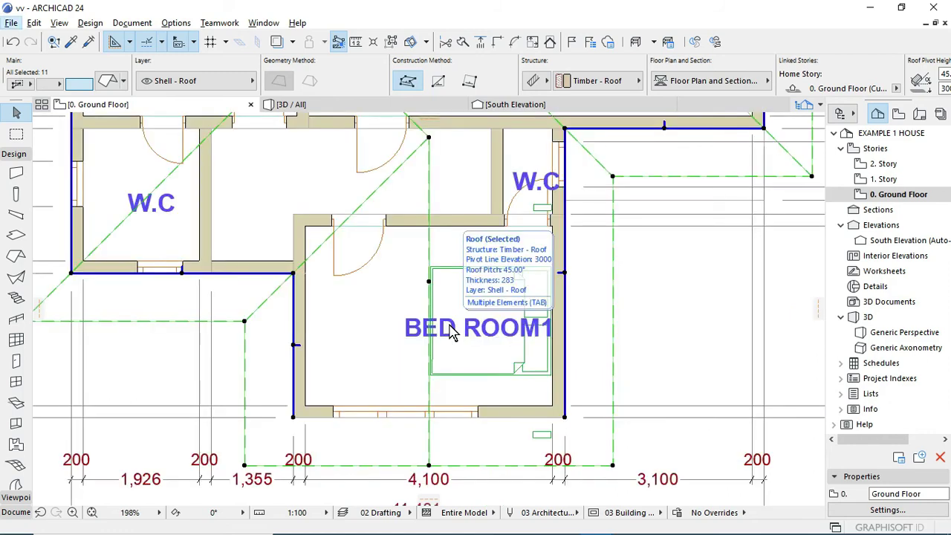
Step: Examine the BED ROOM1 gable in 3D, both close up from below and from above the roof
left_click(326, 110)
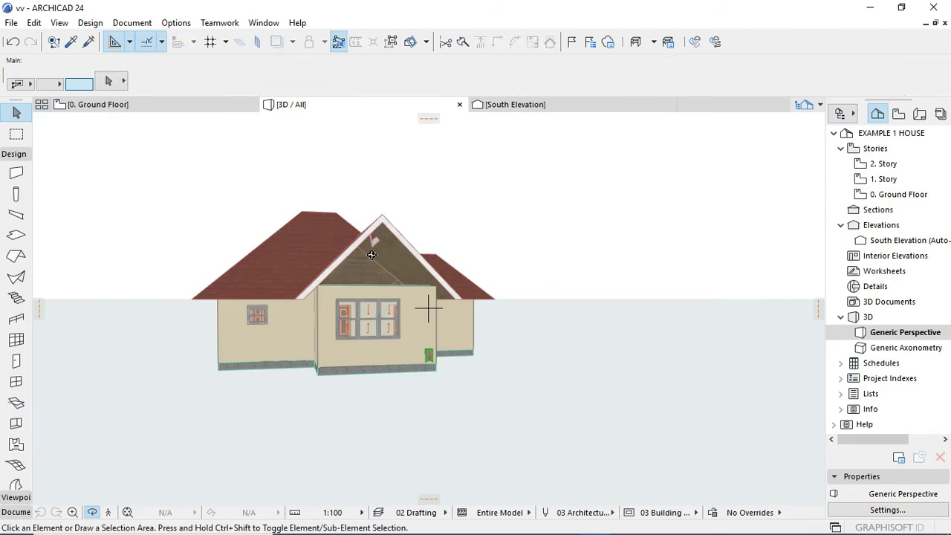
scroll(385, 248, "up", 5)
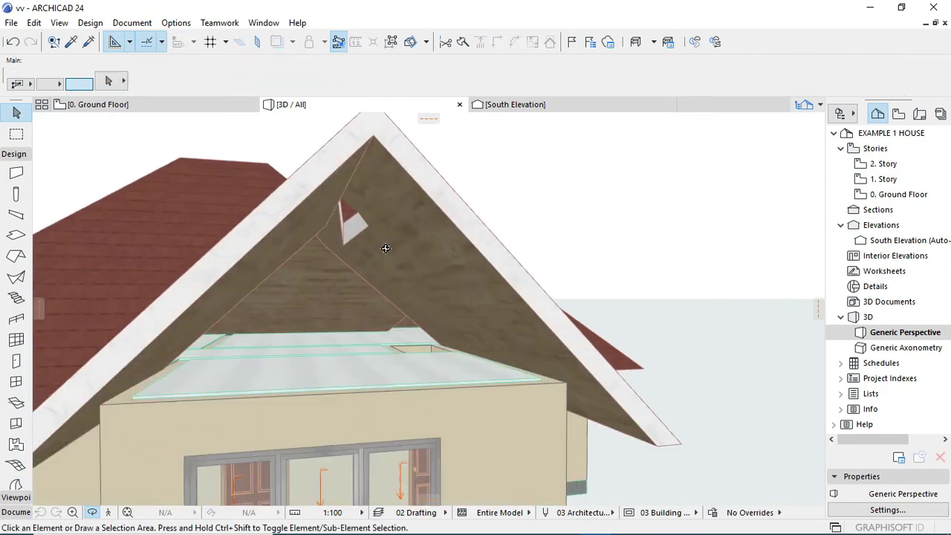
scroll(382, 249, "down", 2)
scroll(382, 248, "up", 5)
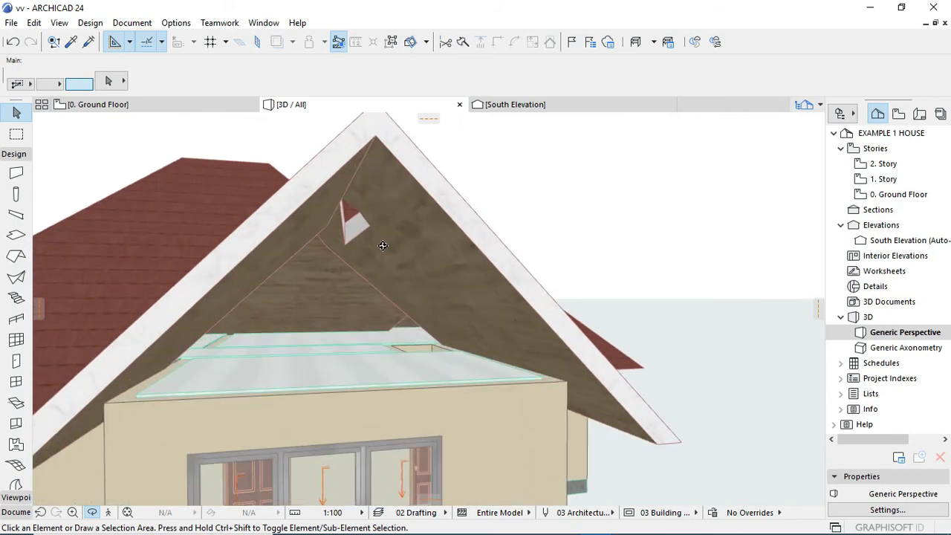
scroll(382, 244, "down", 10)
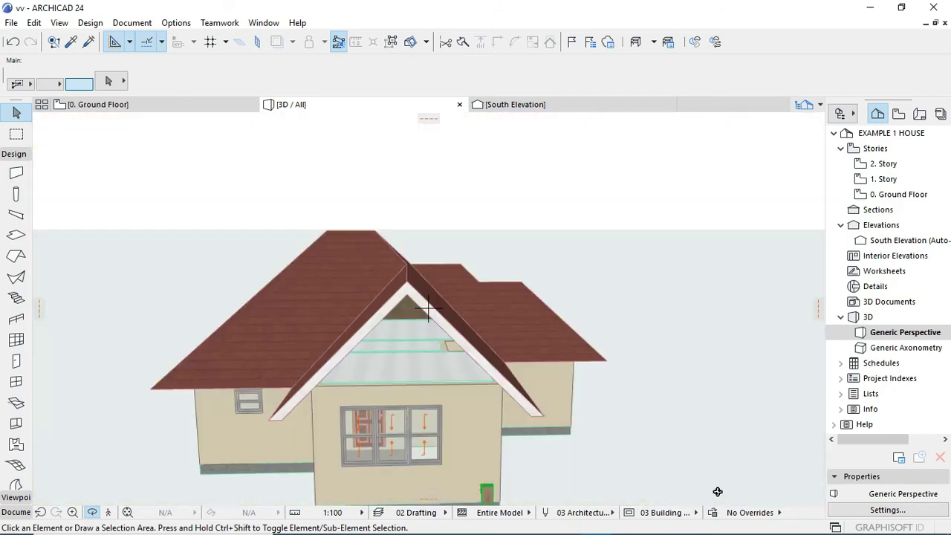
key("alt")
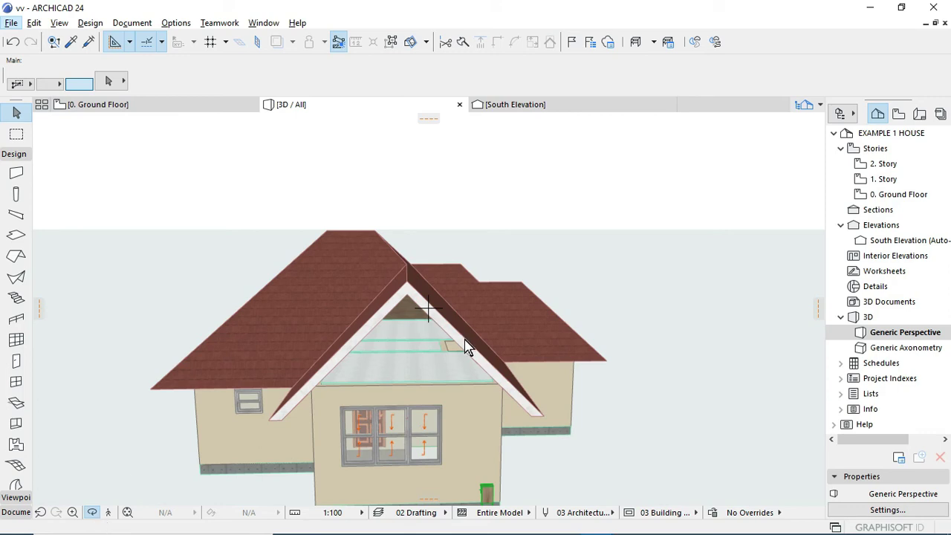
middle_click_drag(526, 278, 508, 376, "shift")
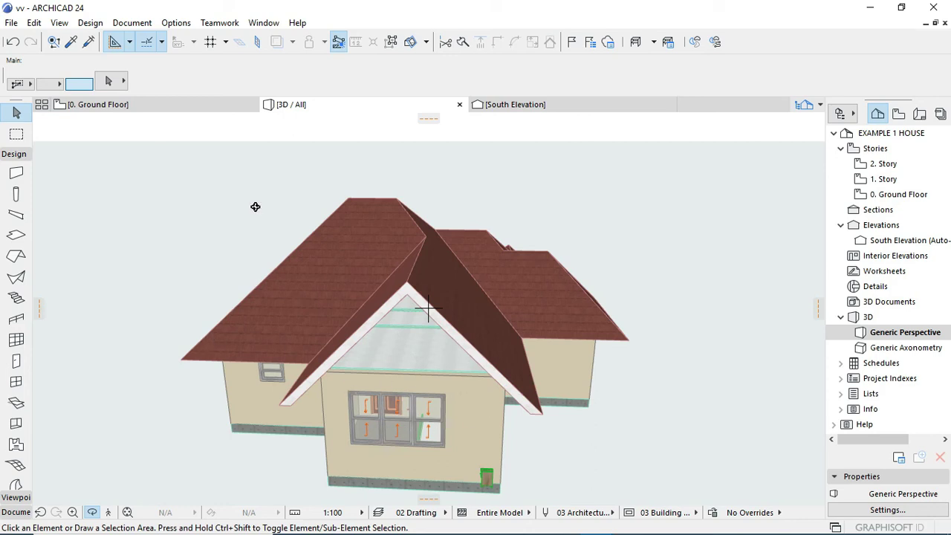
Step: Try to fill the gable with a new wall between the front wall's upper corners, cropping its top to the single-plane roof
left_click(17, 173)
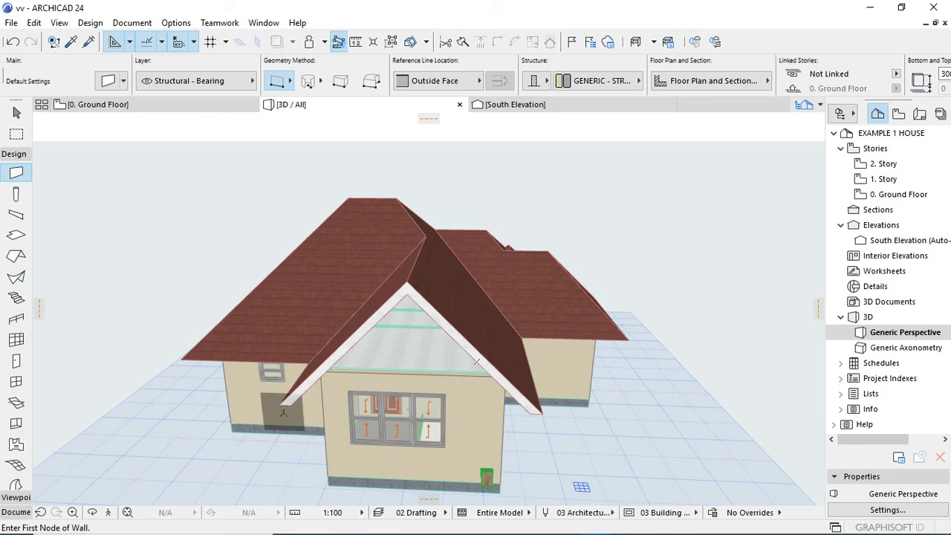
left_click(92, 511)
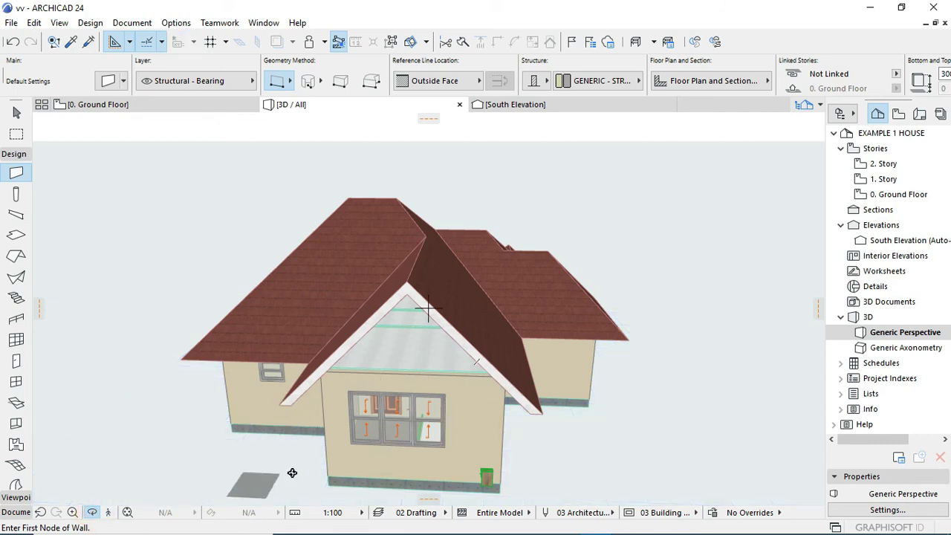
left_click_drag(355, 431, 479, 409)
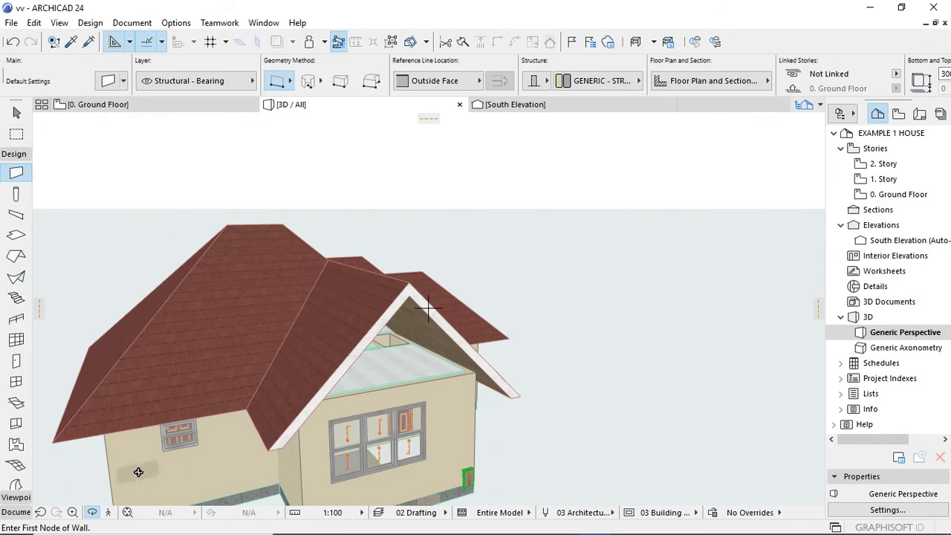
left_click(92, 512)
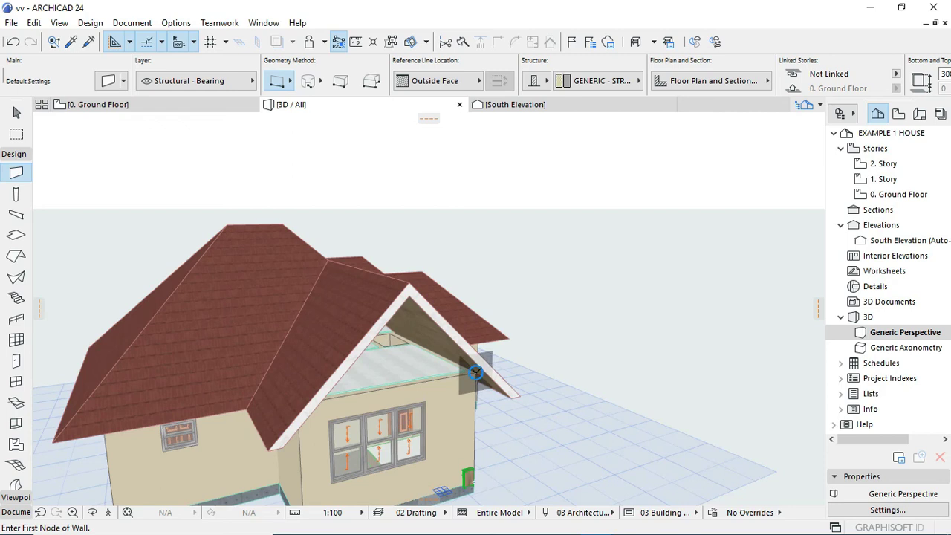
left_click(475, 372)
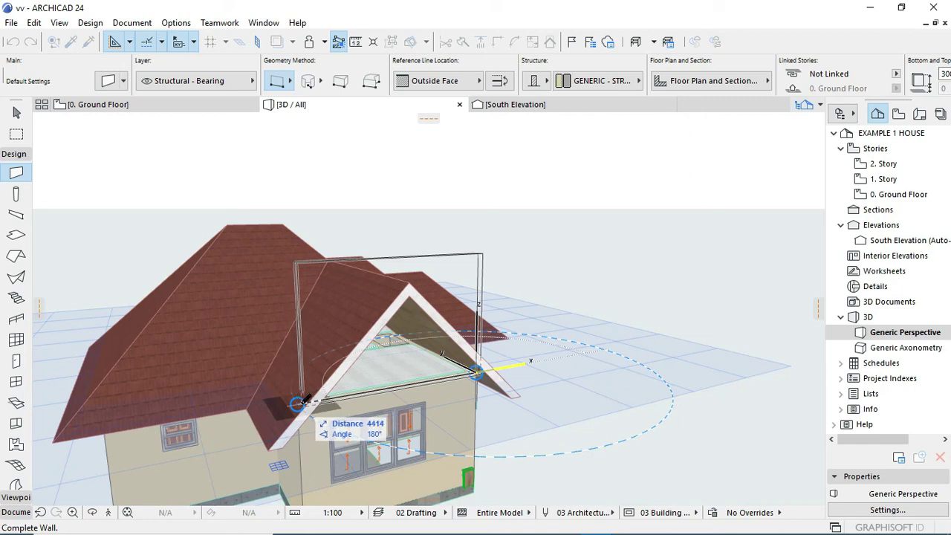
left_click(297, 402)
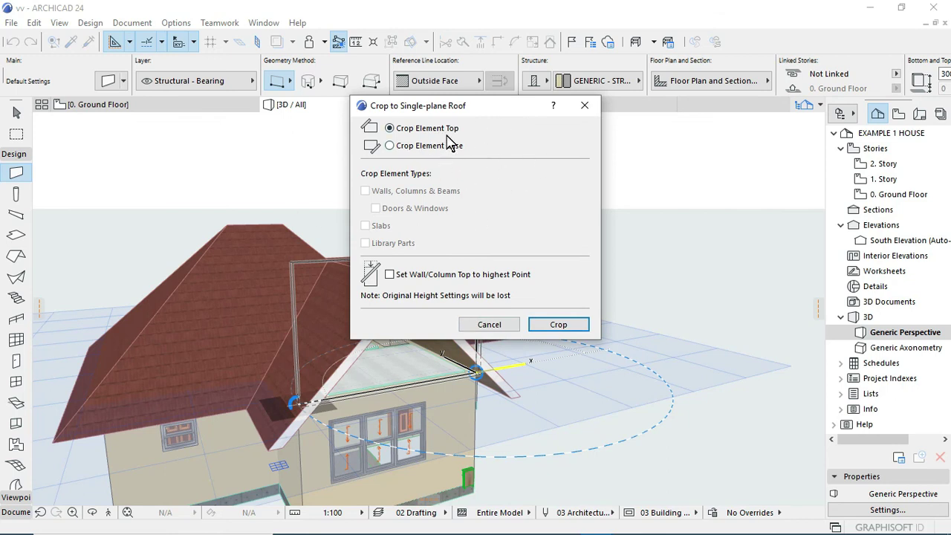
left_click(559, 325)
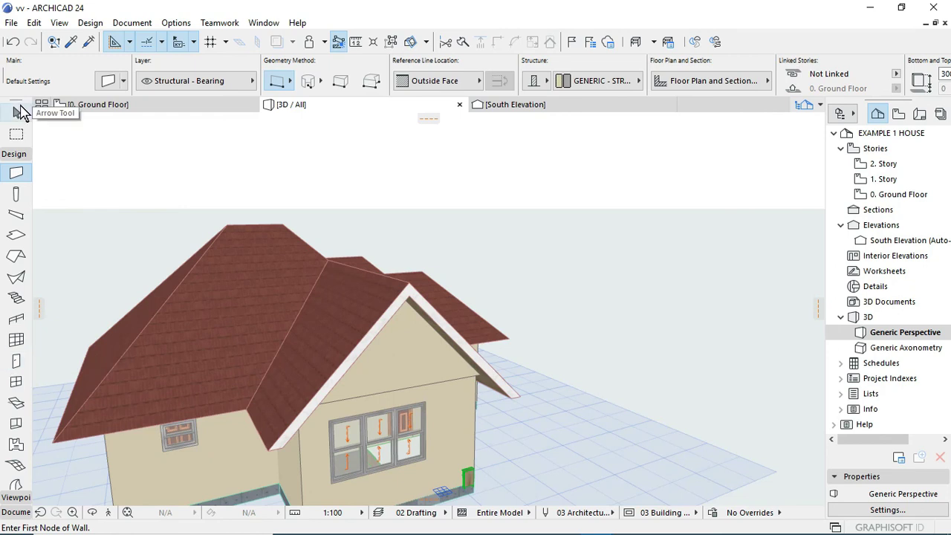
Step: Examine the added gable wall from a low front view and undo its creation
left_click(18, 113)
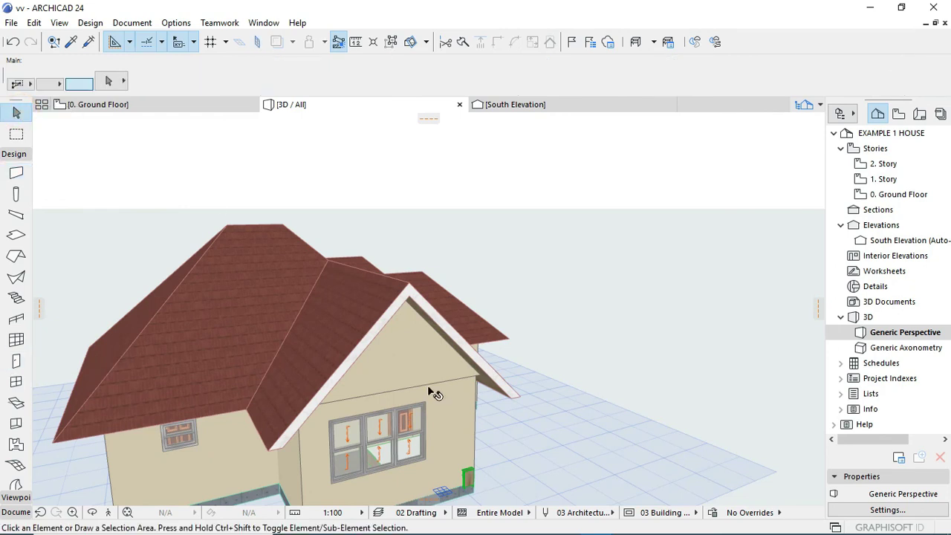
left_click(92, 512)
left_click_drag(528, 437, 473, 395)
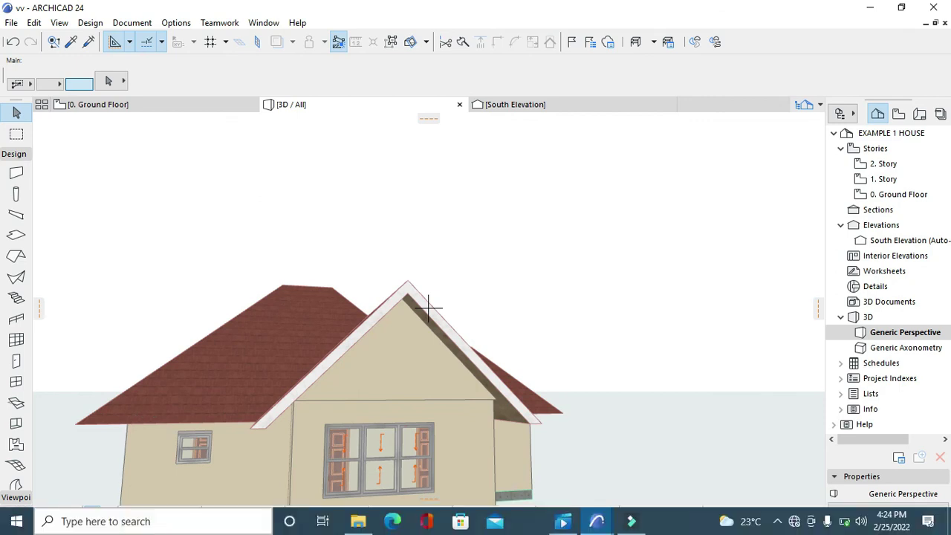
left_click(92, 511)
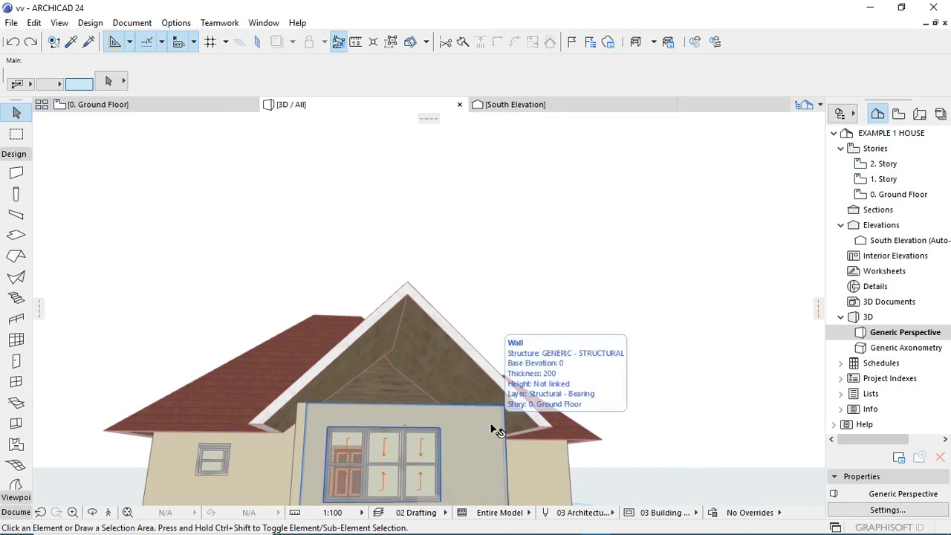
Step: Stretch the height of BED ROOM1's existing front wall until it extends above the gable's ridge
left_click(496, 425)
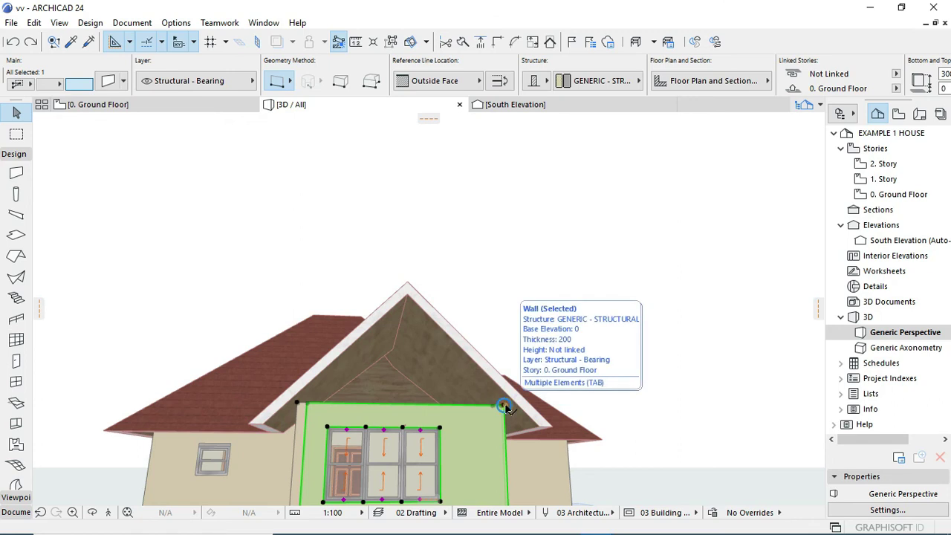
left_click(504, 407)
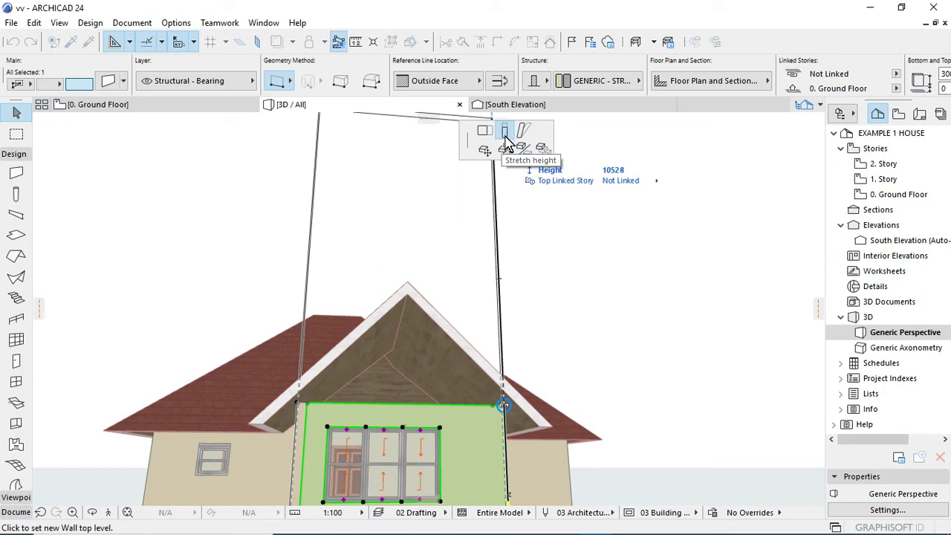
left_click(506, 140)
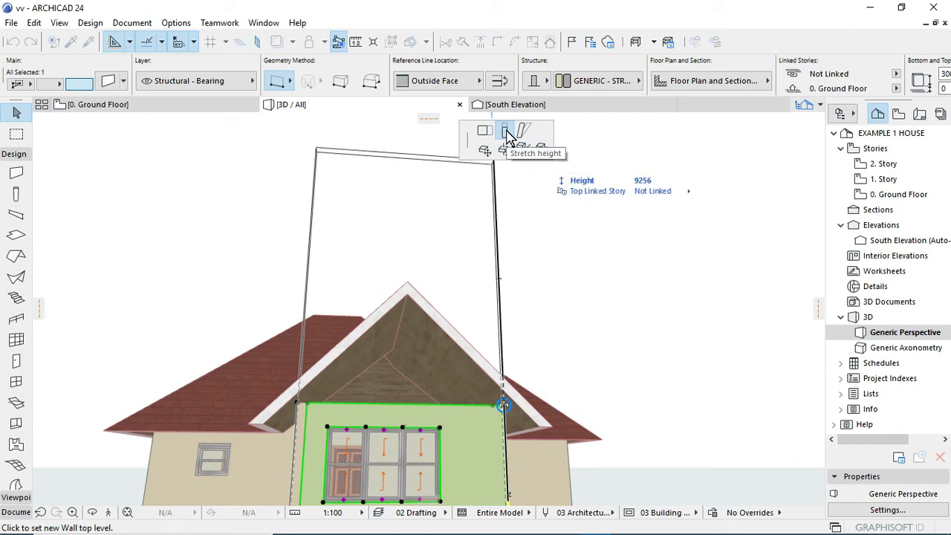
left_click(485, 258)
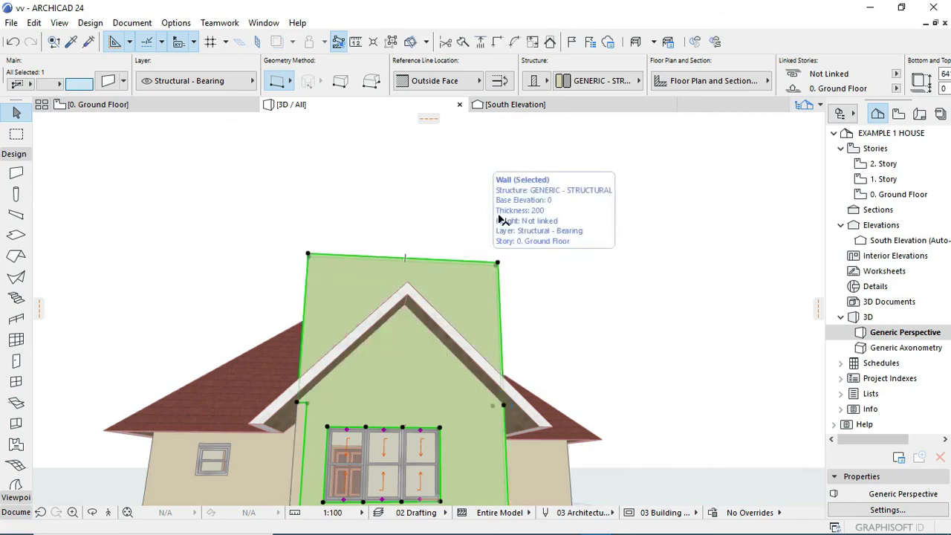
Step: Trim the heightened front wall to the gable roof, keeping the part of the wall below the roof
left_click(550, 43)
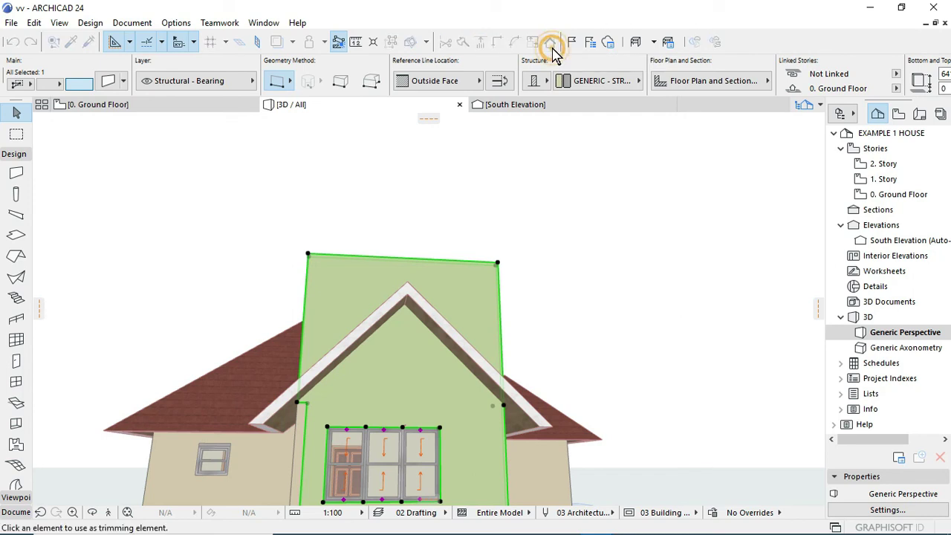
left_click(485, 366)
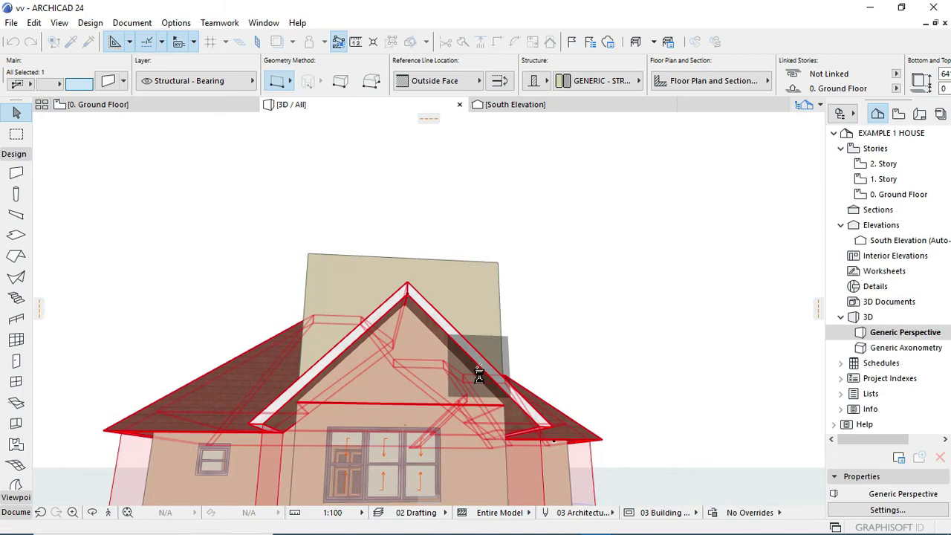
left_click(478, 441)
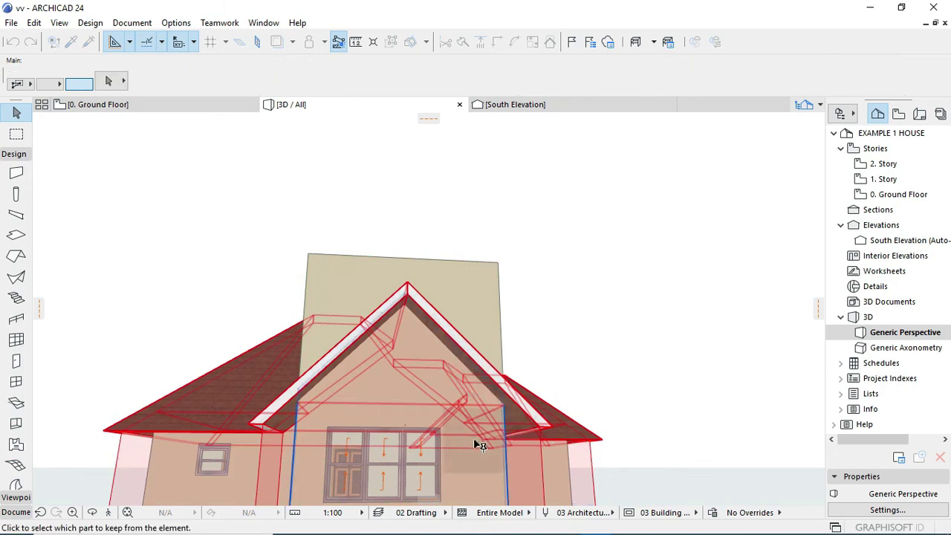
left_click(479, 444)
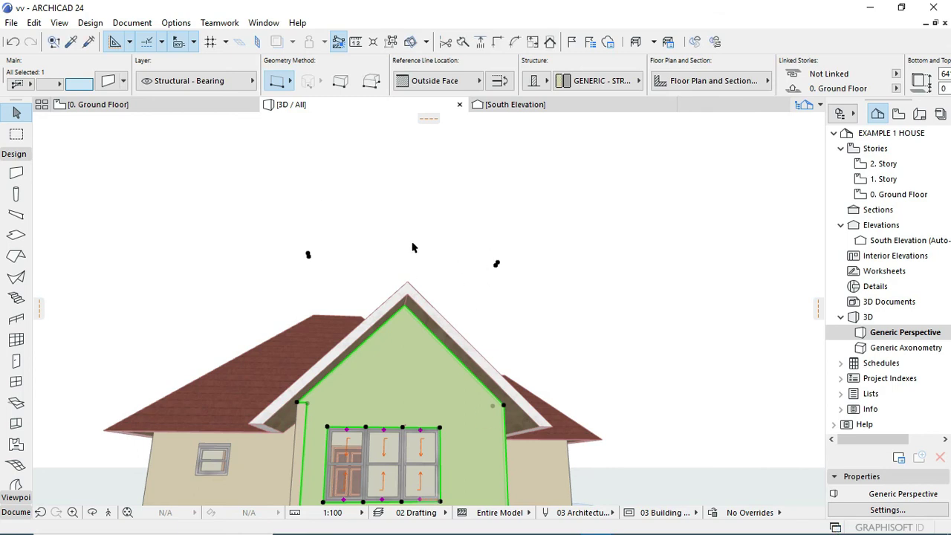